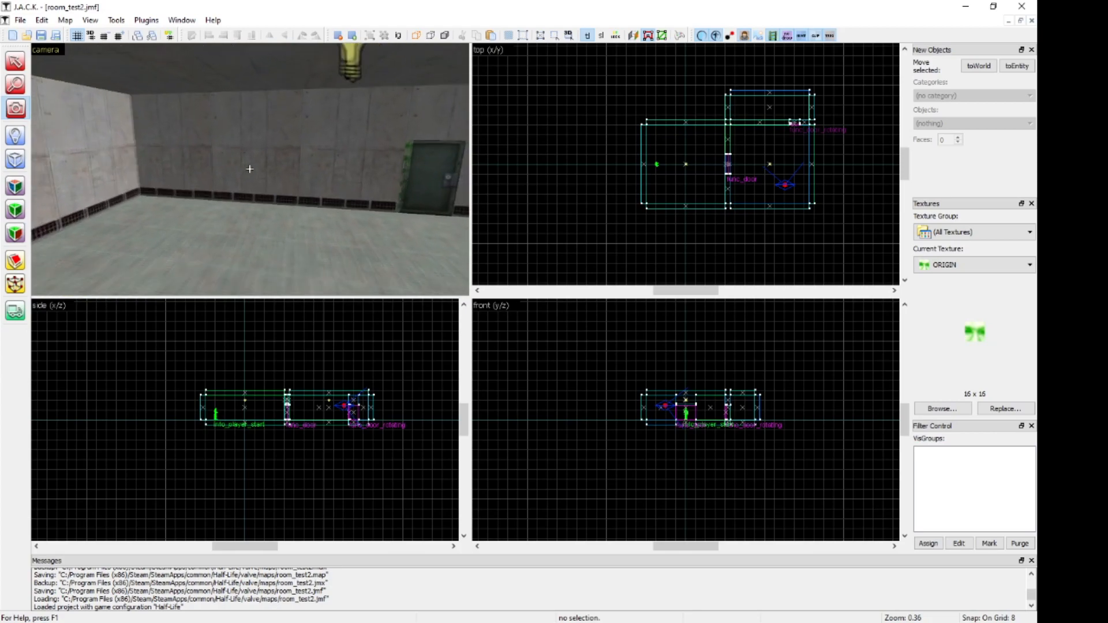
left_click_drag(249, 169, 249, 169)
left_click(15, 61)
left_click(200, 168)
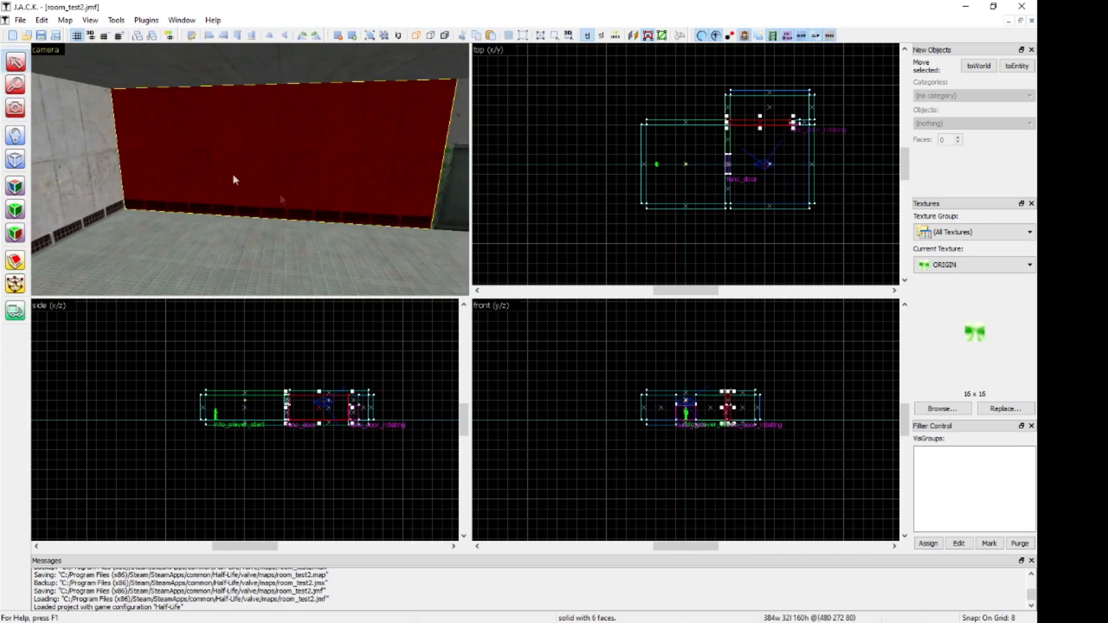
left_click(572, 189)
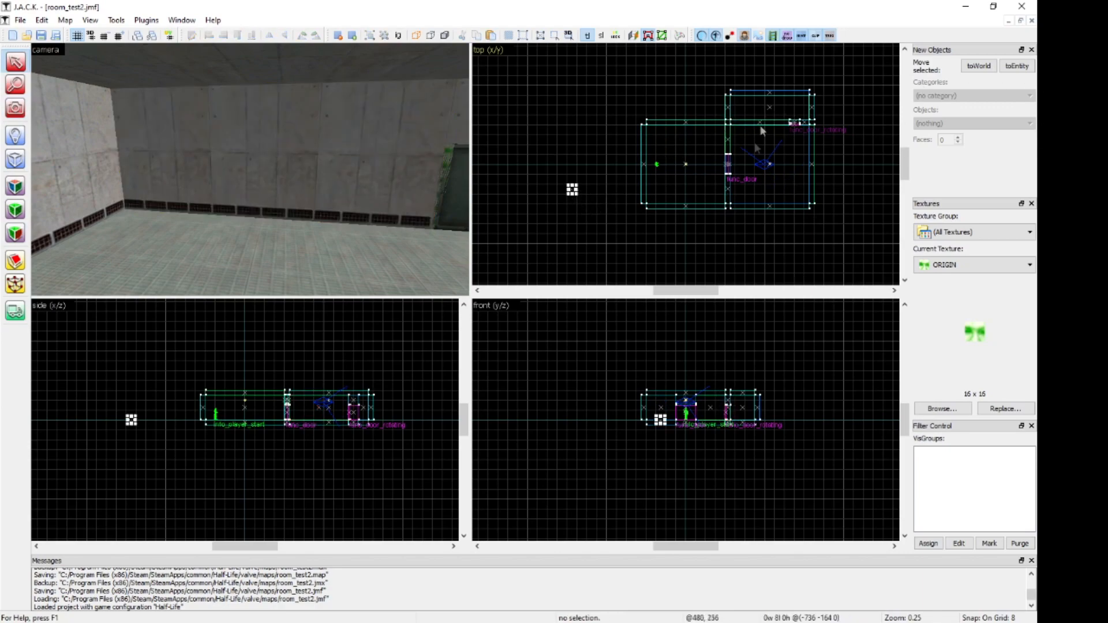
Filter the texture browser by "glass" and choose GLASSBLUE1 as the current texture.
left_click(942, 408)
key("BackSpace")
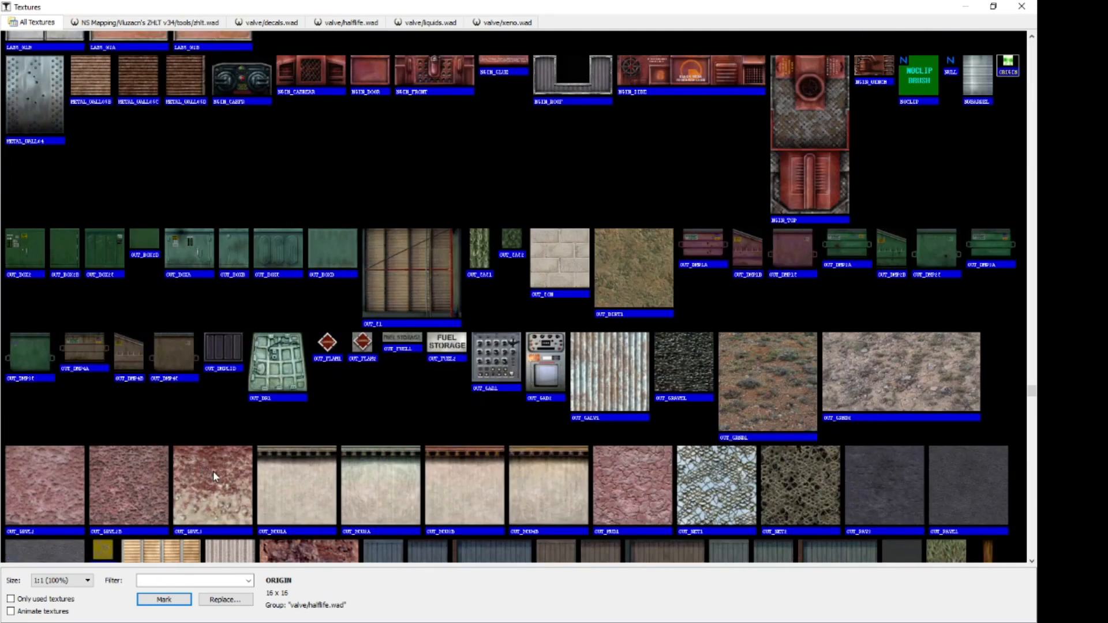
type("glass")
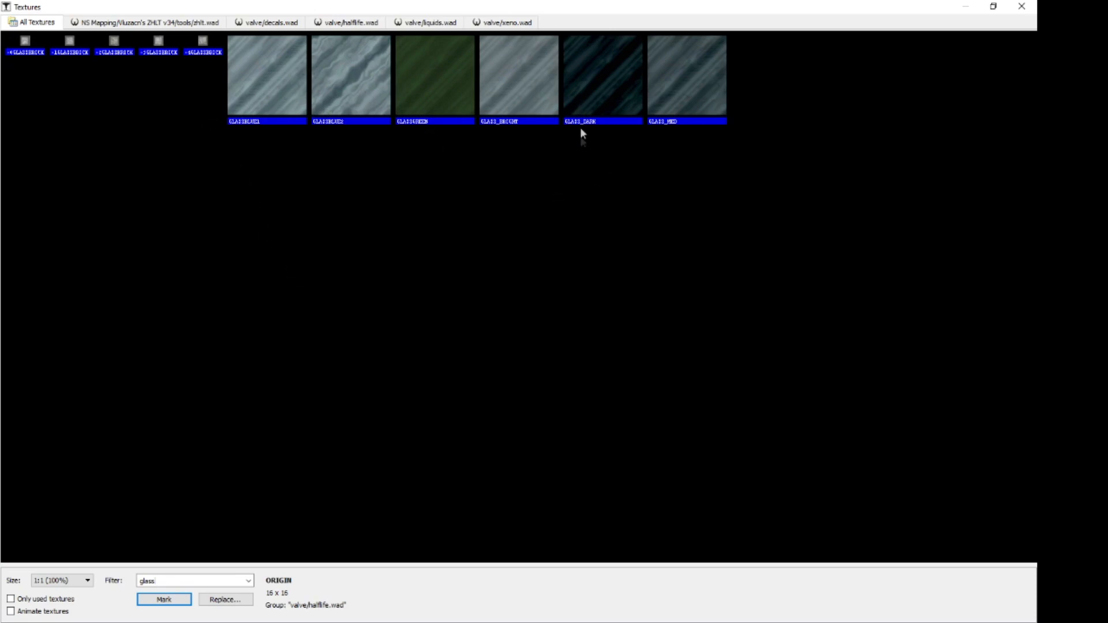
double_click(273, 87)
Set the current texture to NULL from the recently used textures.
left_click(14, 108)
left_click_drag(243, 168, 250, 169)
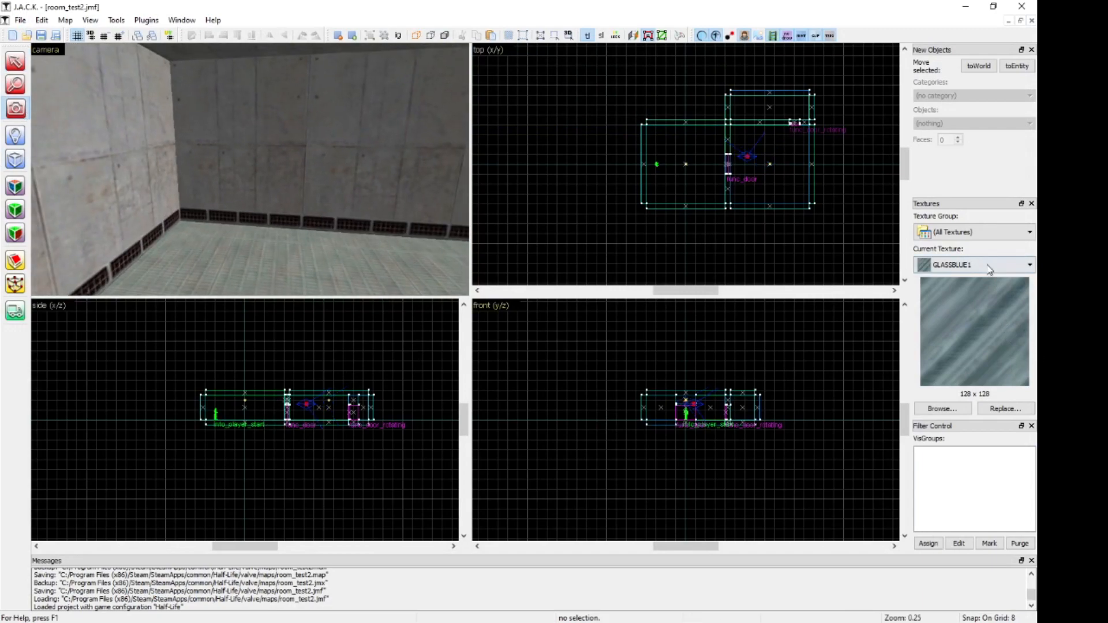
left_click(988, 269)
left_click(958, 324)
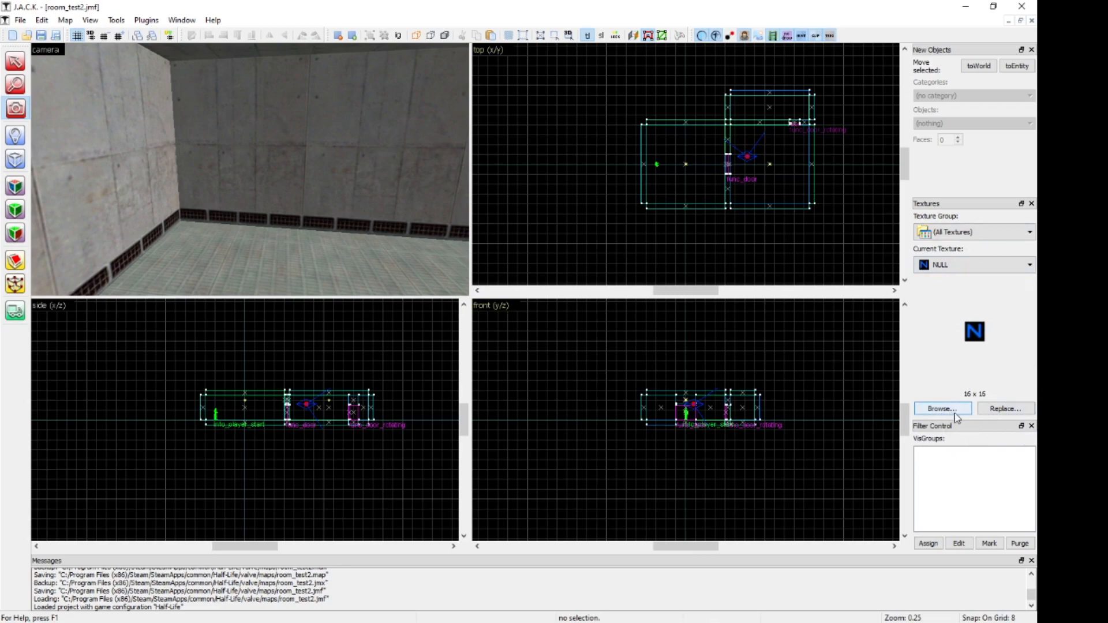
left_click(956, 266)
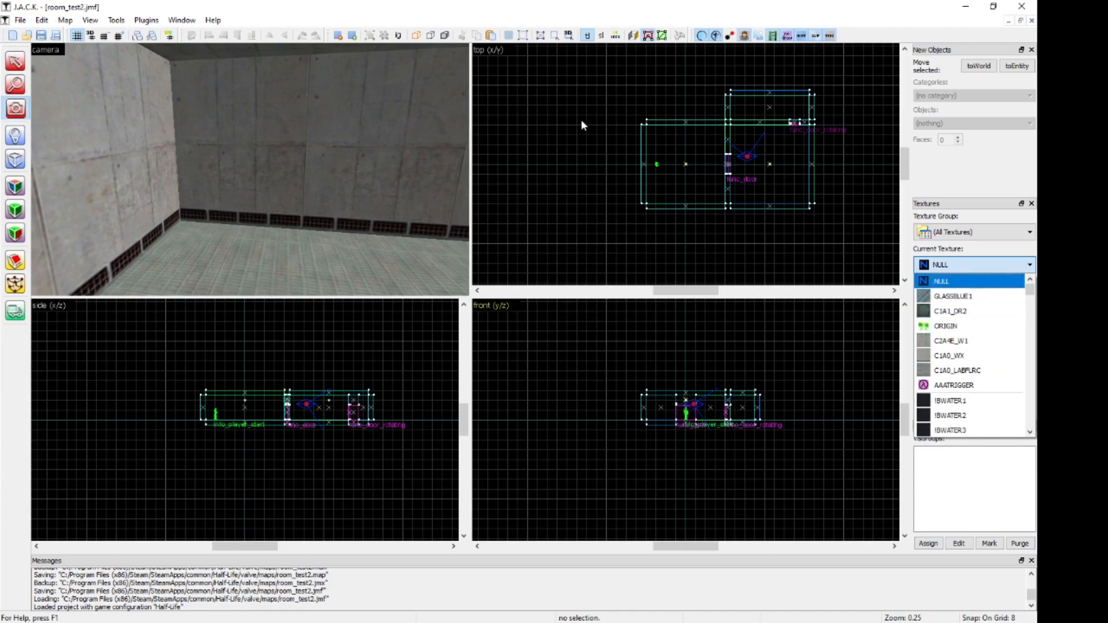
Select the wide concrete wall brush next to the green rotating door in the camera view.
left_click(15, 60)
left_click(15, 108)
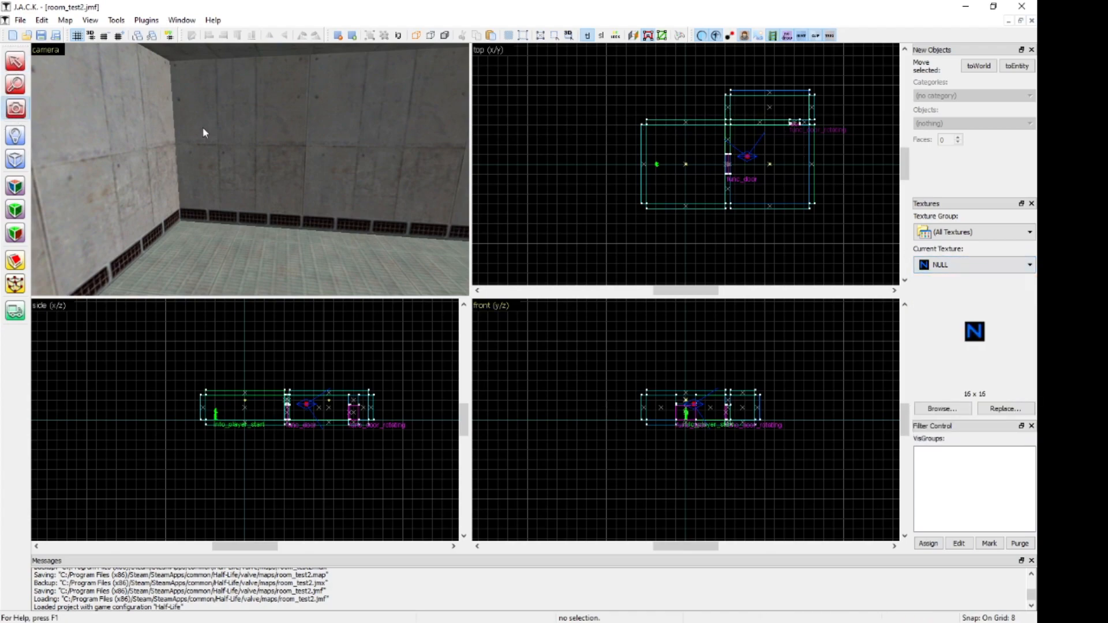
key("z")
key("w")
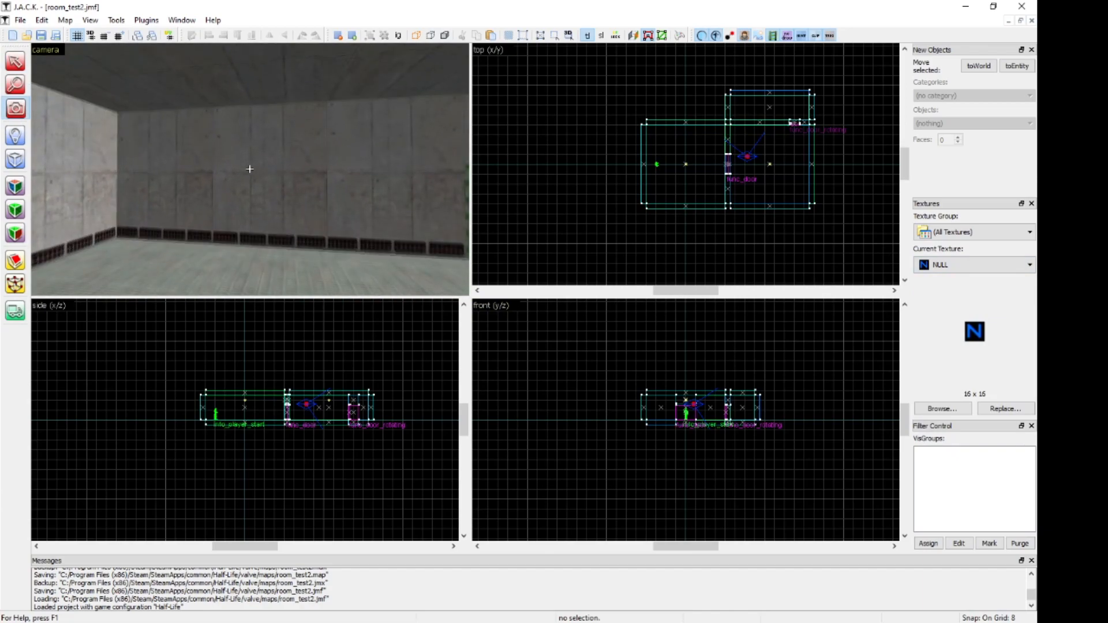
key("z")
key("shift+s")
left_click(237, 157)
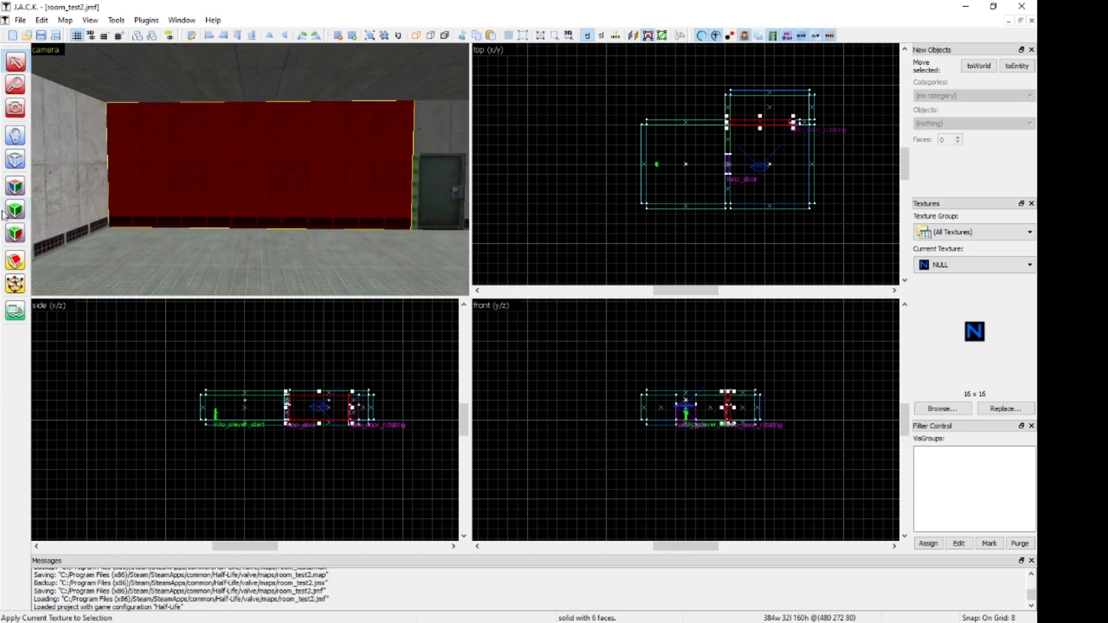
Activate the block tool and enlarge the snap grid to 32 units.
left_click(14, 161)
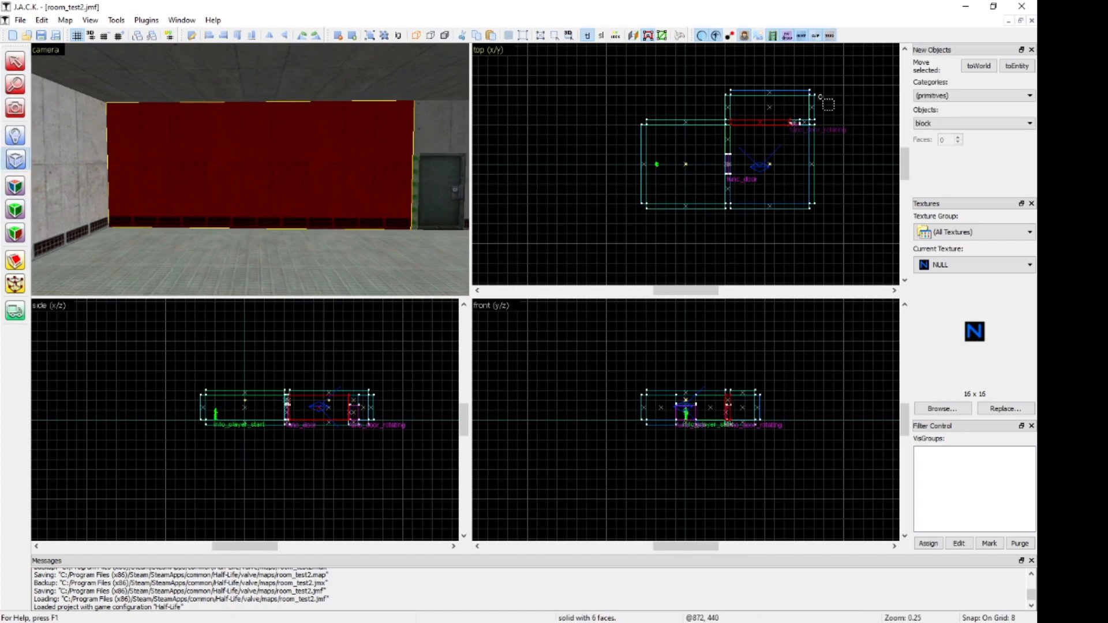
scroll(647, 116, "up", 4)
scroll(633, 174, "down", 1)
scroll(811, 183, "up", 1)
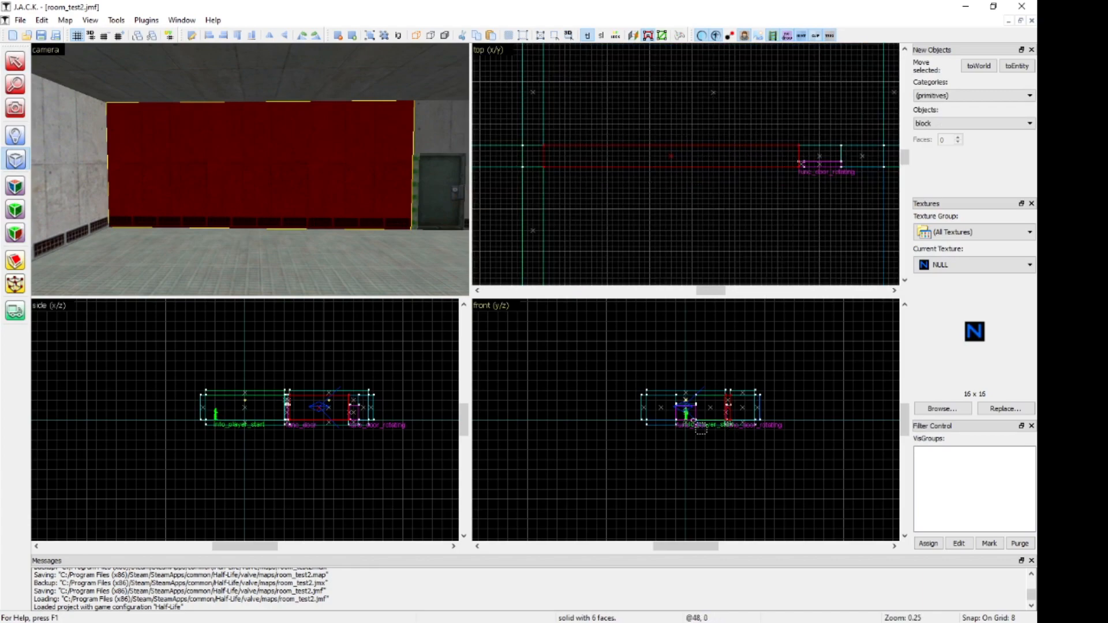
scroll(696, 427, "up", 3)
scroll(324, 442, "up", 3)
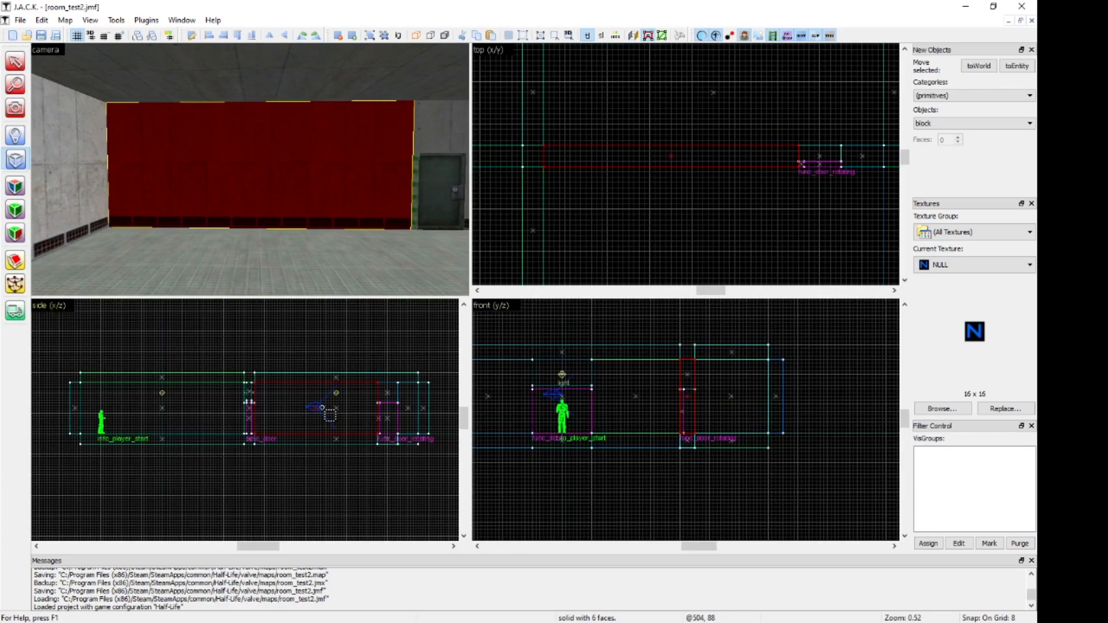
left_click(117, 36)
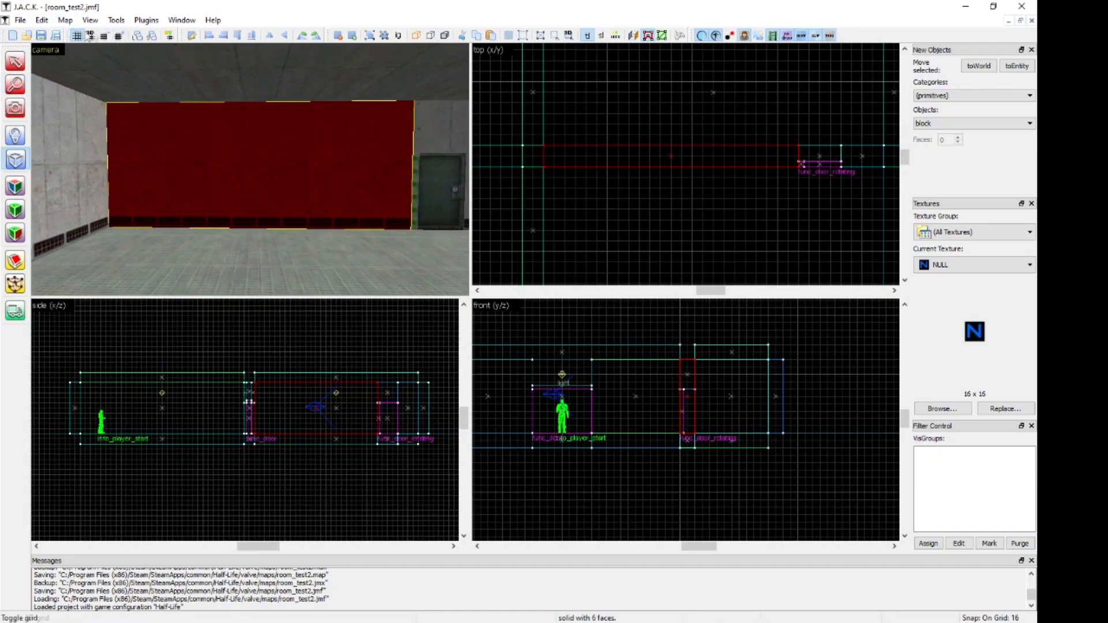
left_click(118, 36)
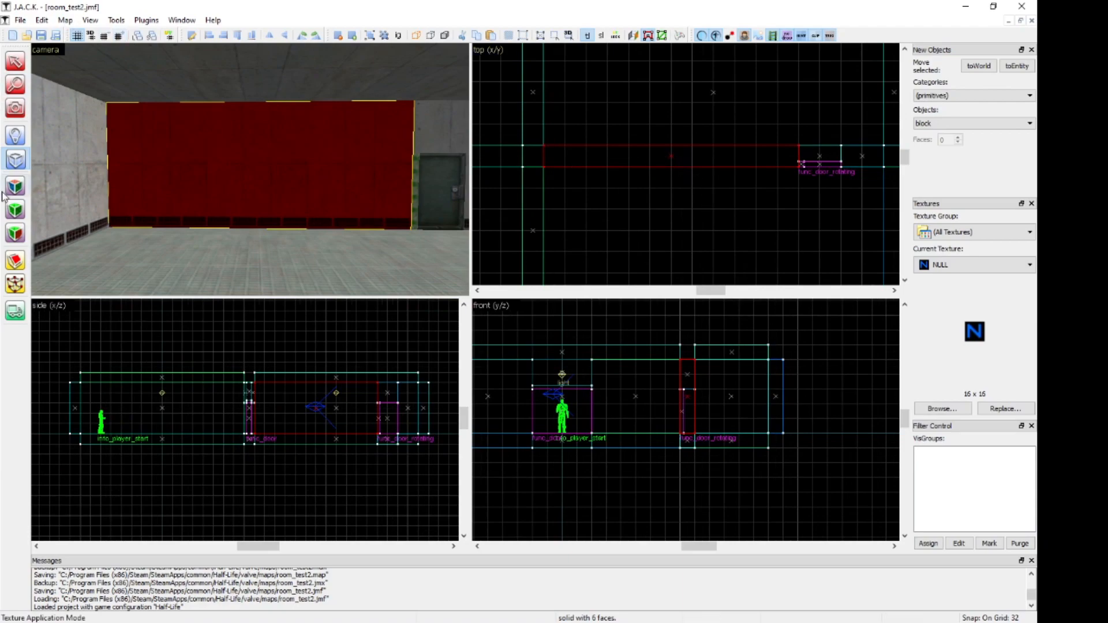
Create a NULL block 320 wide, 32 deep and 96 high inside the selected wall, inset 32 units from both ends.
scroll(322, 430, "up", 1)
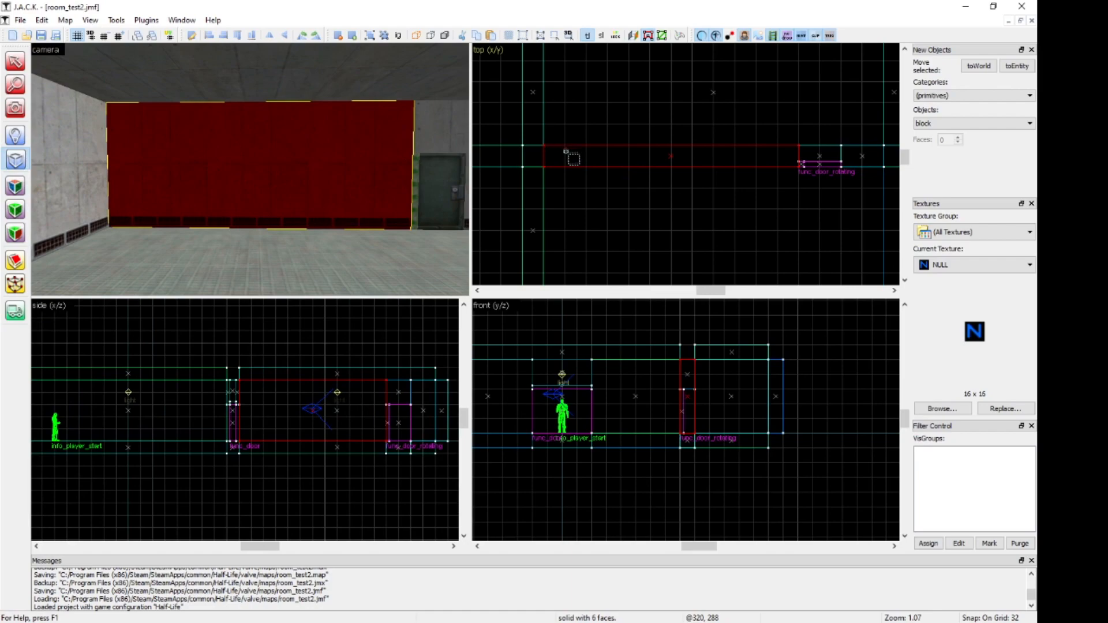
scroll(408, 445, "up", 2)
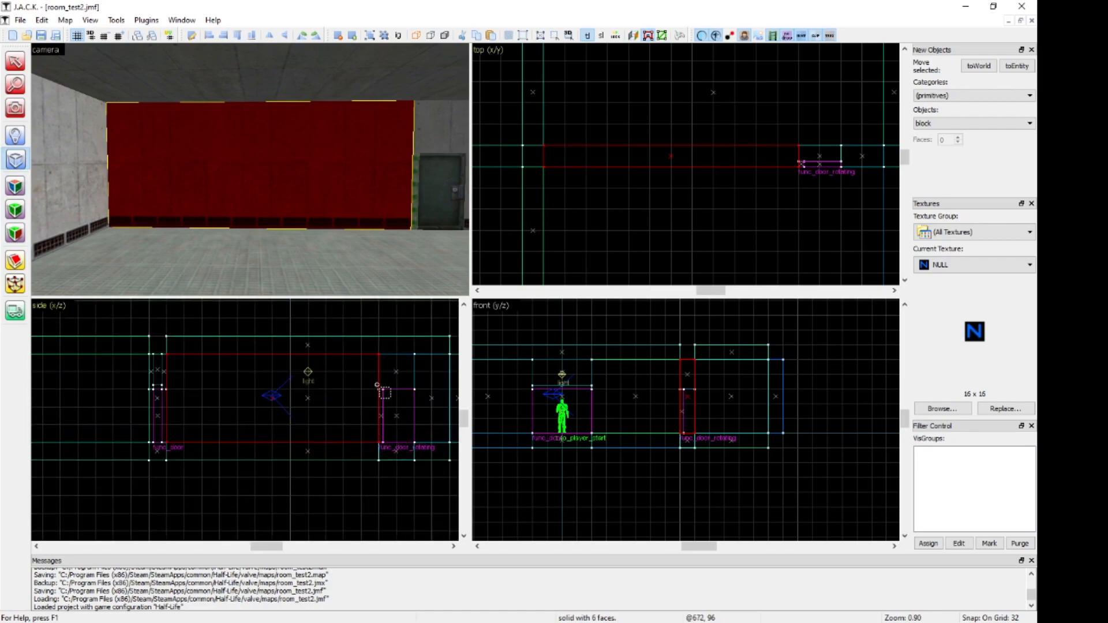
scroll(710, 392, "up", 2)
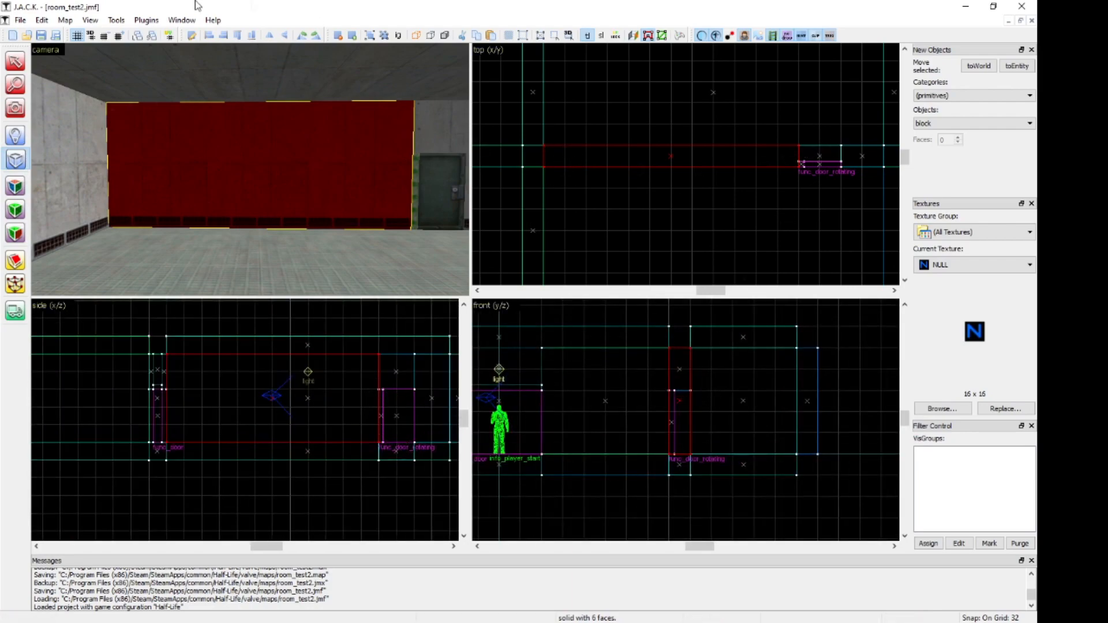
left_click_drag(672, 370, 689, 431)
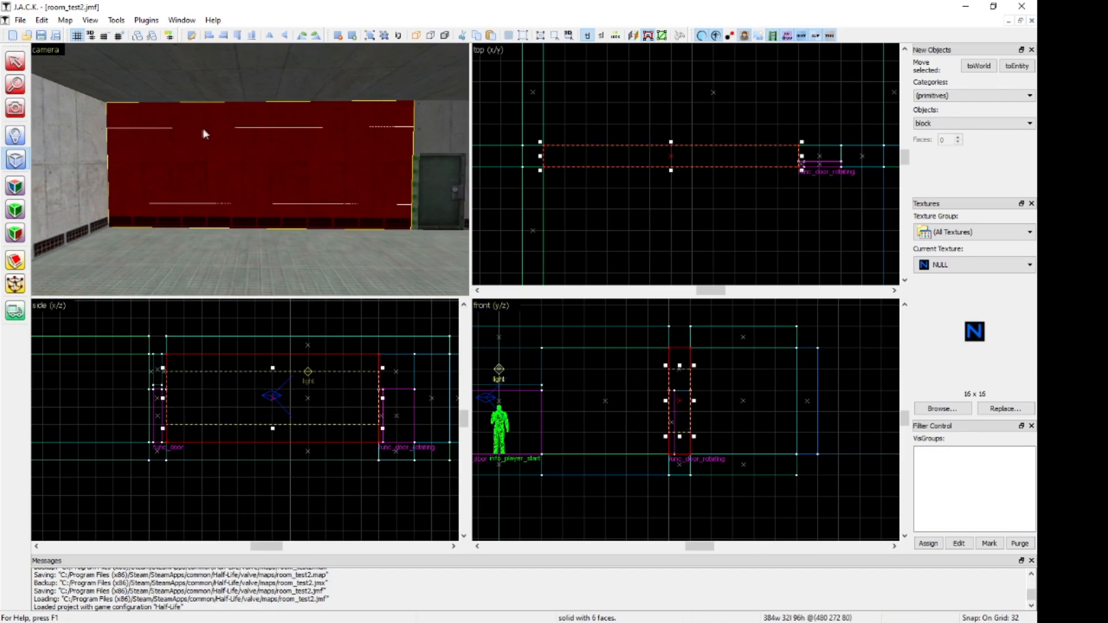
left_click_drag(801, 157, 780, 156)
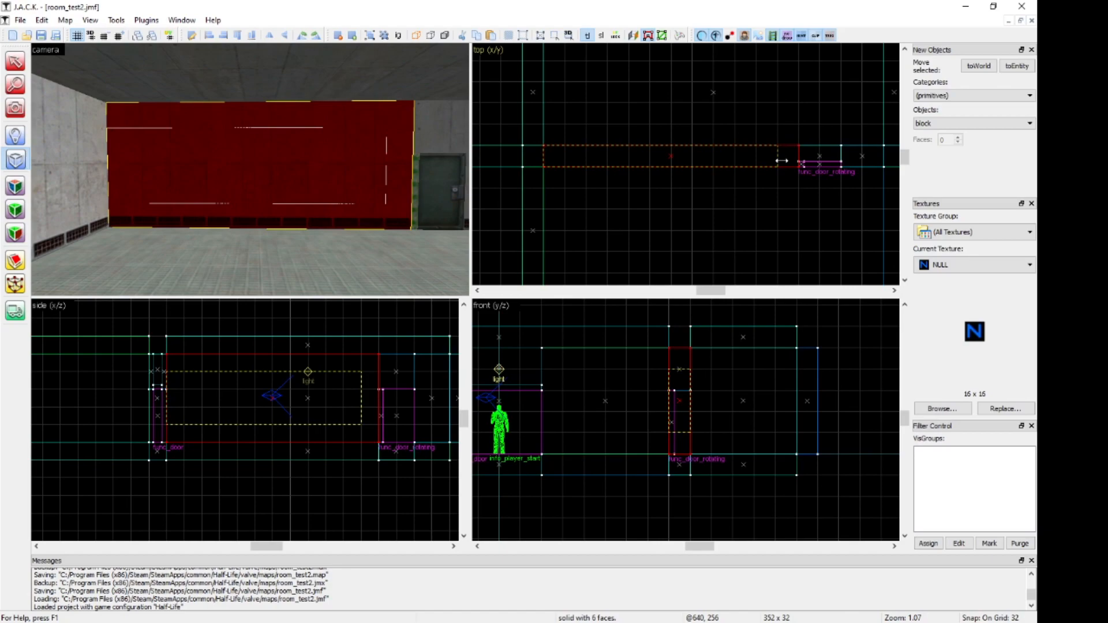
left_click_drag(540, 155, 561, 155)
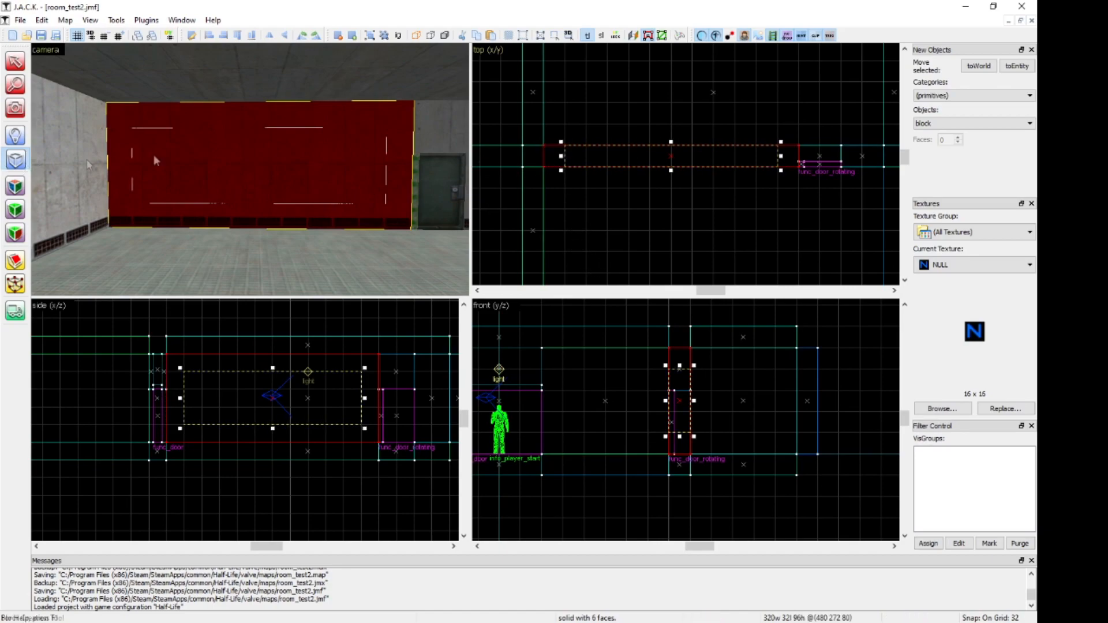
key("Return")
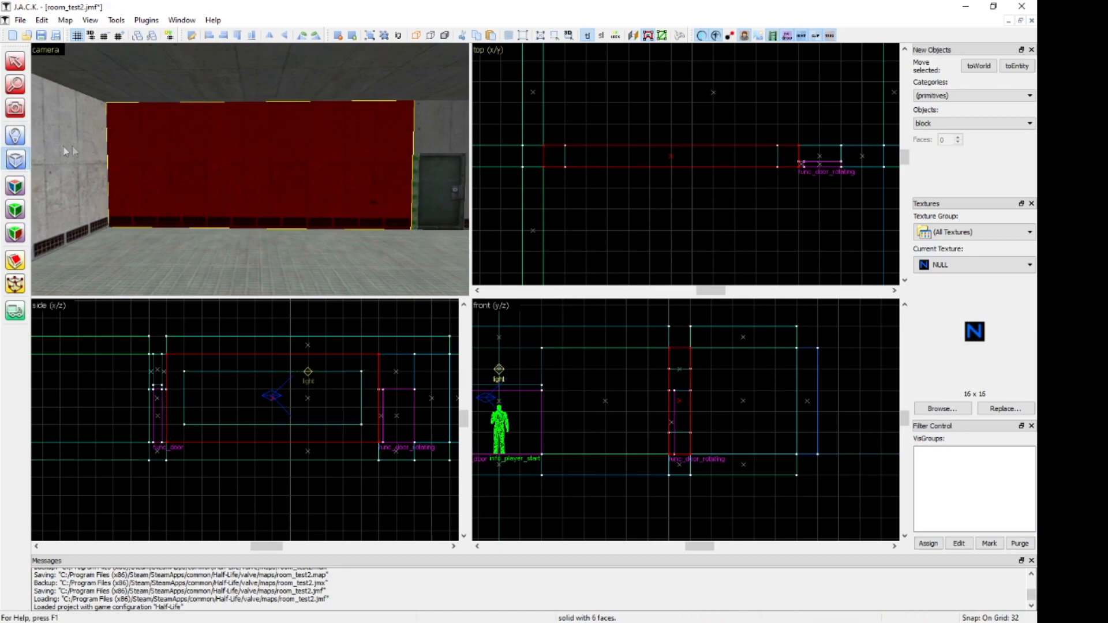
Select the new block inside the wall and raise its lower edge to make it 64 units high.
left_click(8, 70)
left_click(164, 195)
left_click(341, 187)
left_click(15, 110)
left_click_drag(250, 169, 250, 168)
key("shift+s")
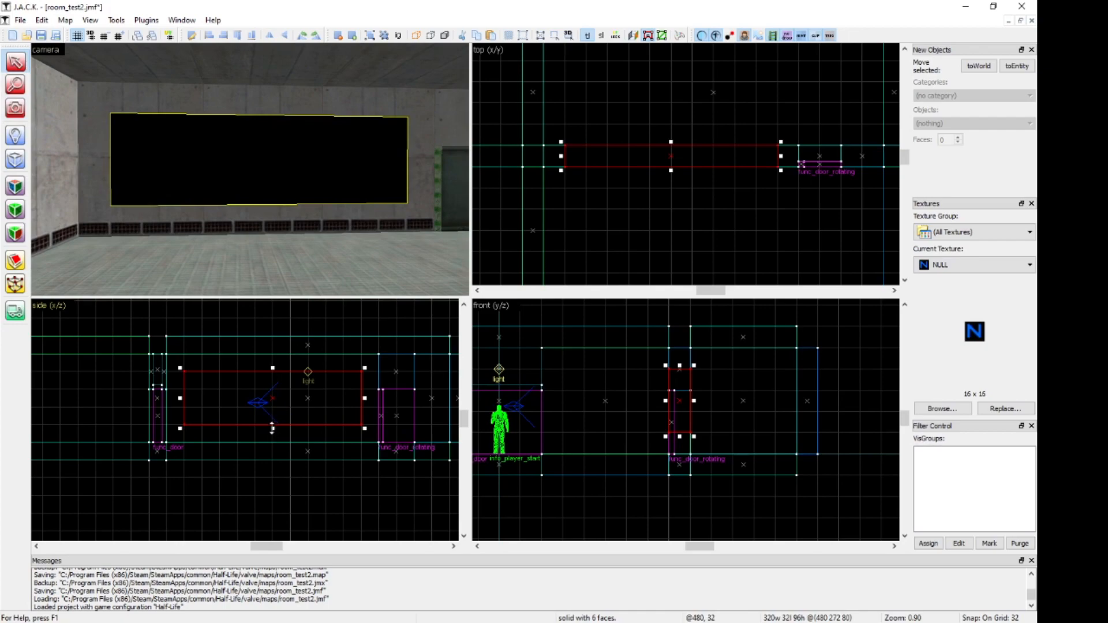
scroll(261, 414, "up", 2)
left_click_drag(277, 432, 277, 399)
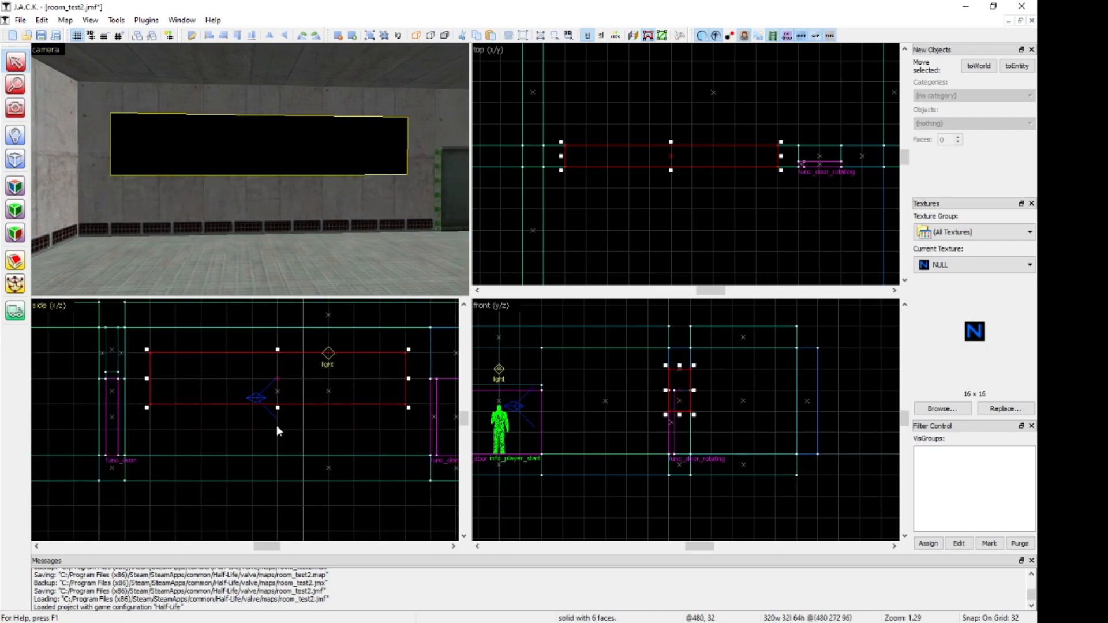
Reduce the snap grid to 16 and lower the block's bottom edge to make it 80 units high.
left_click(15, 108)
left_click_drag(250, 169, 248, 170)
left_click(15, 61)
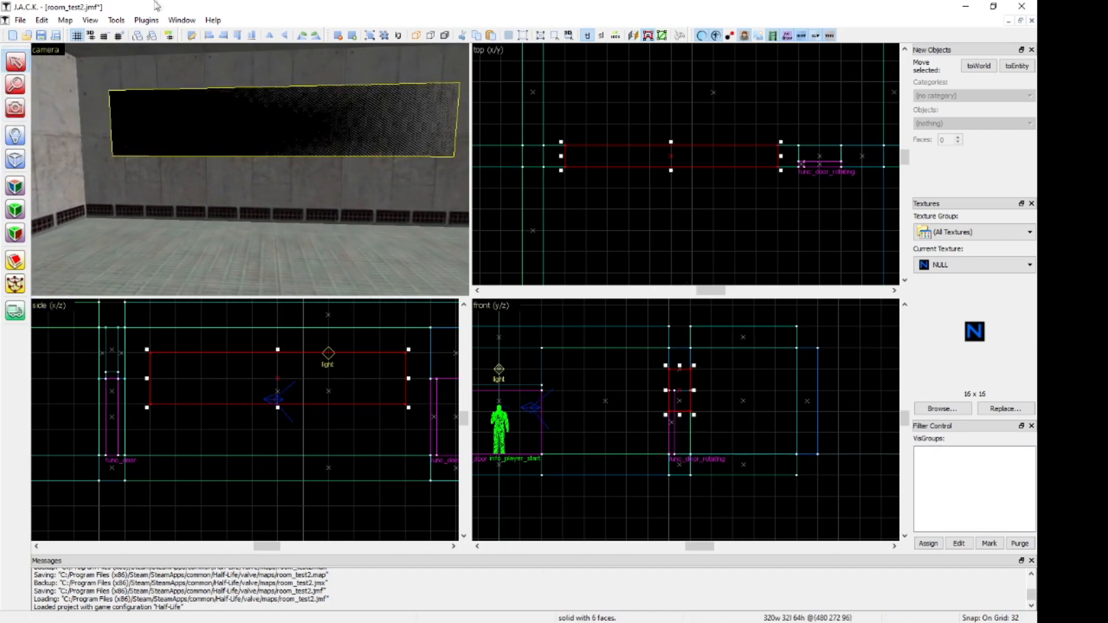
left_click(104, 36)
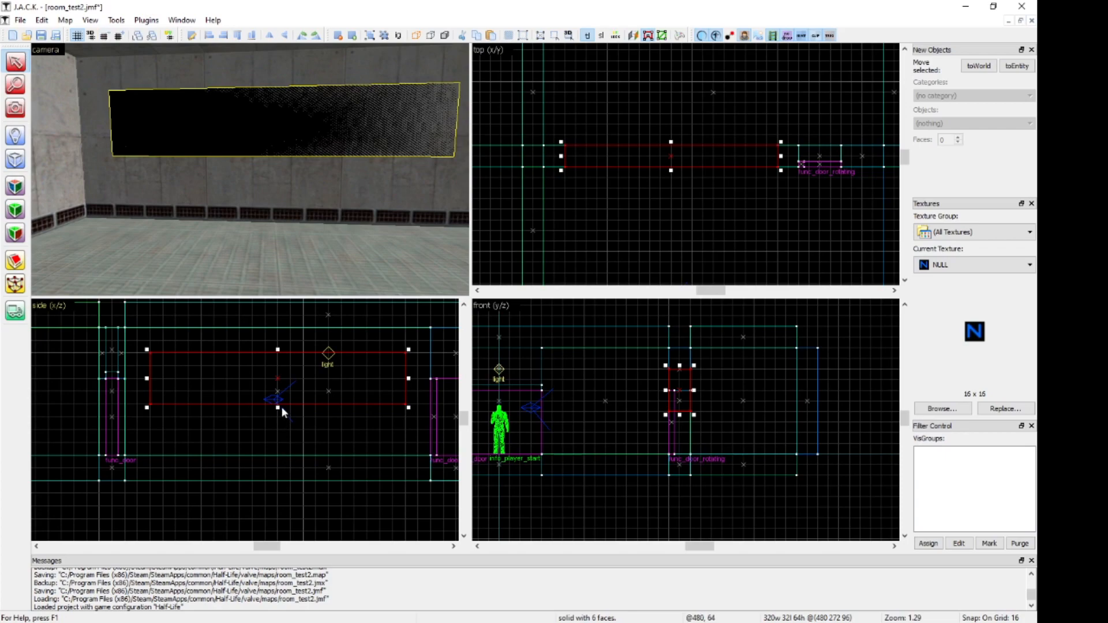
left_click_drag(278, 407, 281, 423)
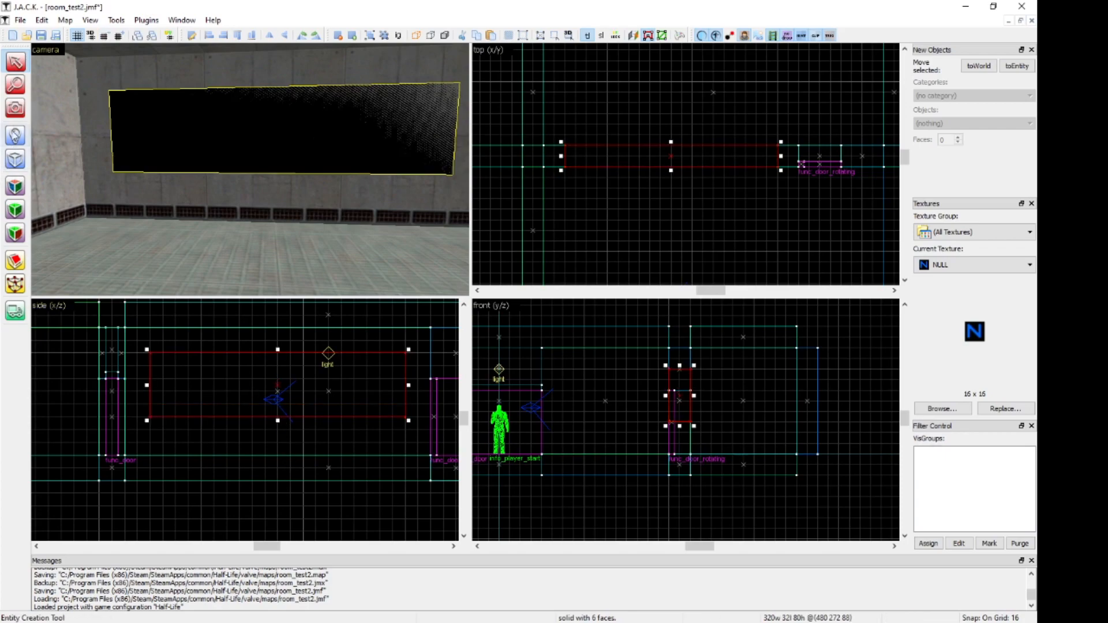
Carve the window opening out of the surrounding wall with the selected block.
left_click(17, 108)
left_click_drag(180, 148, 250, 169)
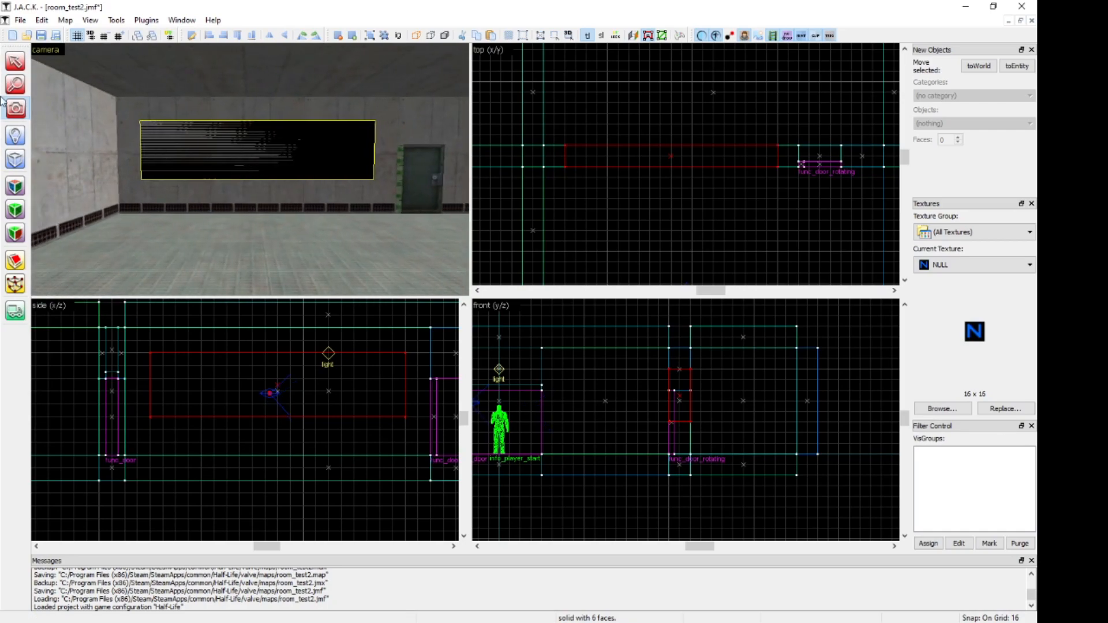
left_click(15, 60)
right_click(636, 161)
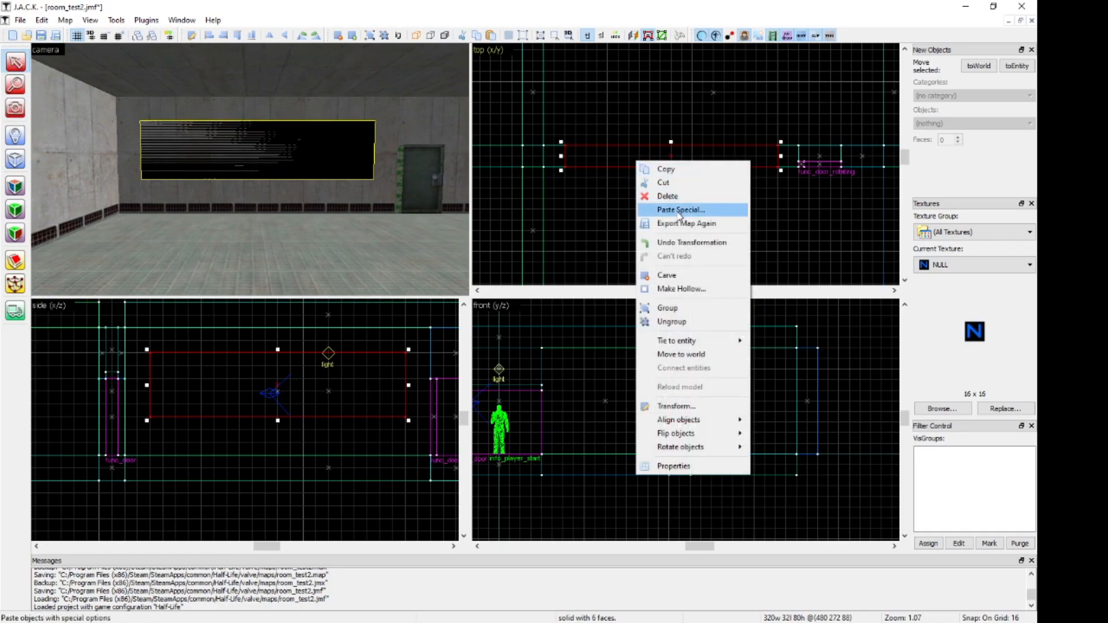
left_click(646, 273)
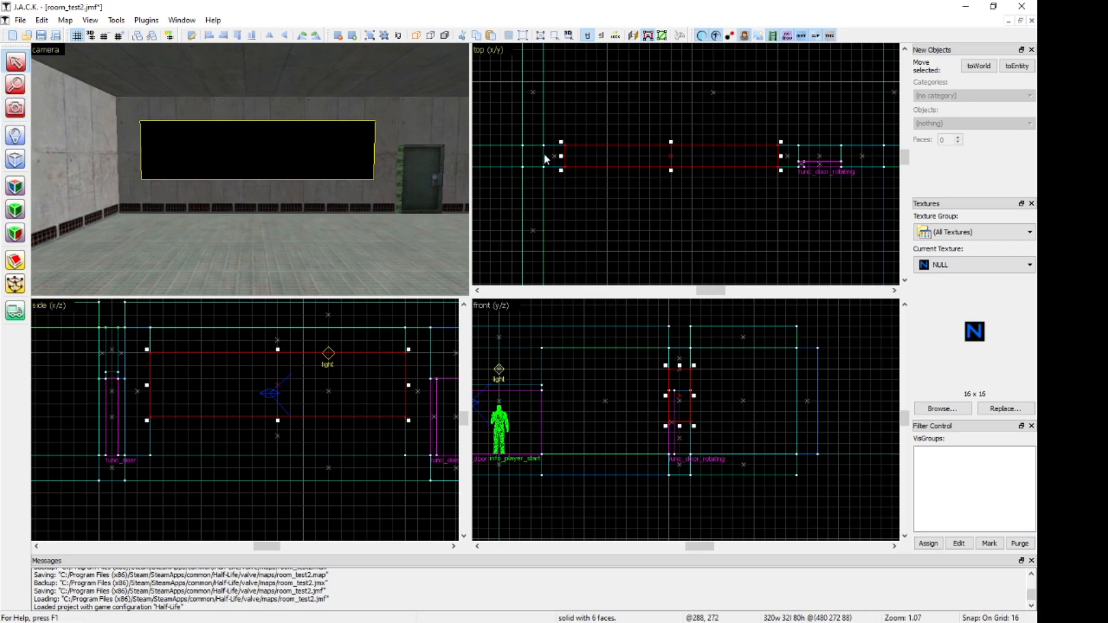
Examine the block and the carved wall around it from several angles in the camera view.
left_click(11, 107)
left_click_drag(250, 170, 250, 169)
right_click_drag(250, 169, 250, 169)
left_click_drag(250, 169, 250, 169)
right_click_drag(250, 169, 250, 169)
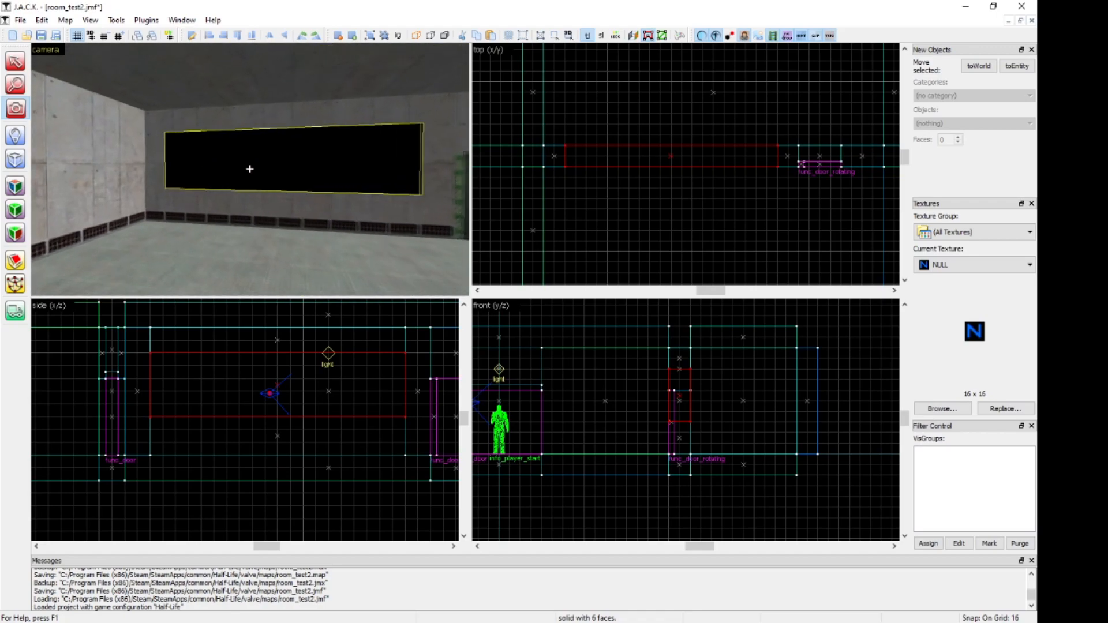
left_click_drag(250, 169, 250, 169)
right_click_drag(250, 169, 250, 169)
left_click_drag(250, 169, 250, 169)
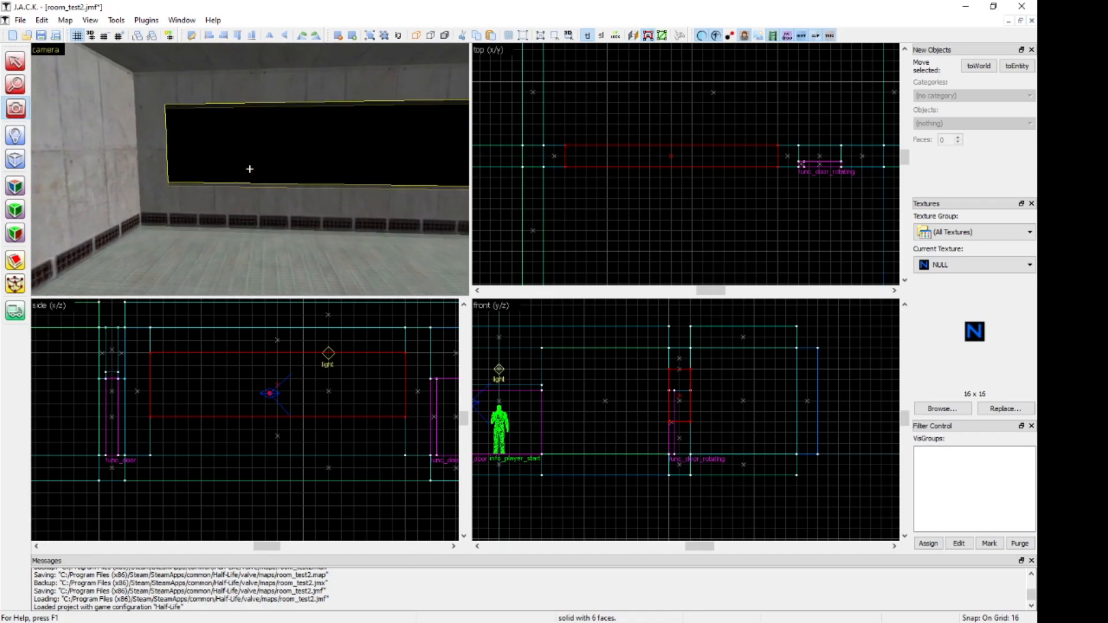
right_click_drag(249, 169, 250, 169)
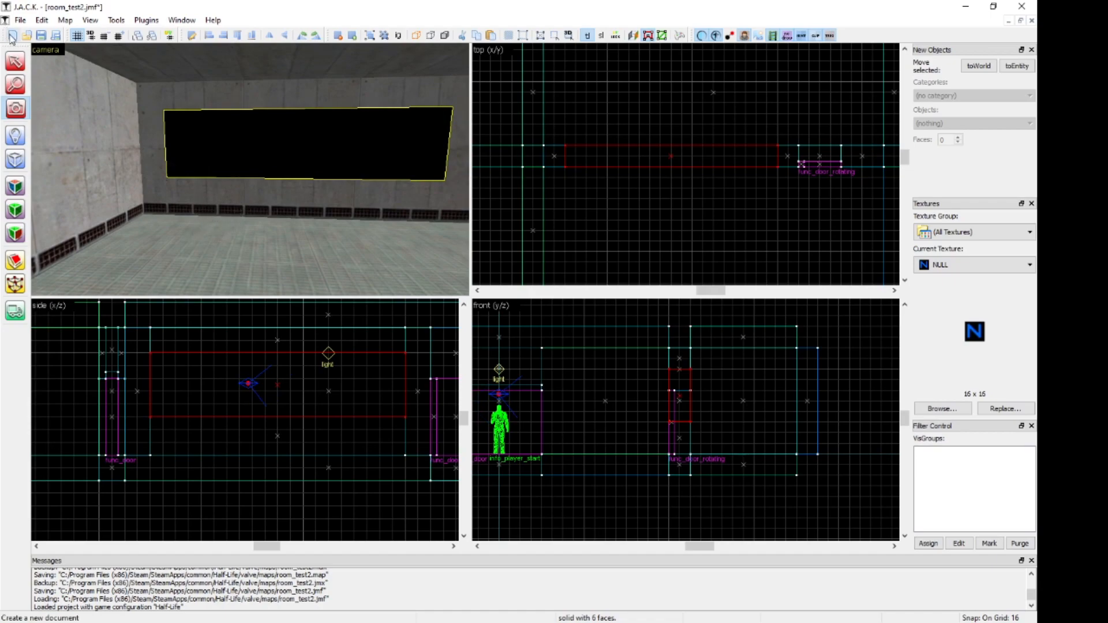
key("shift+s")
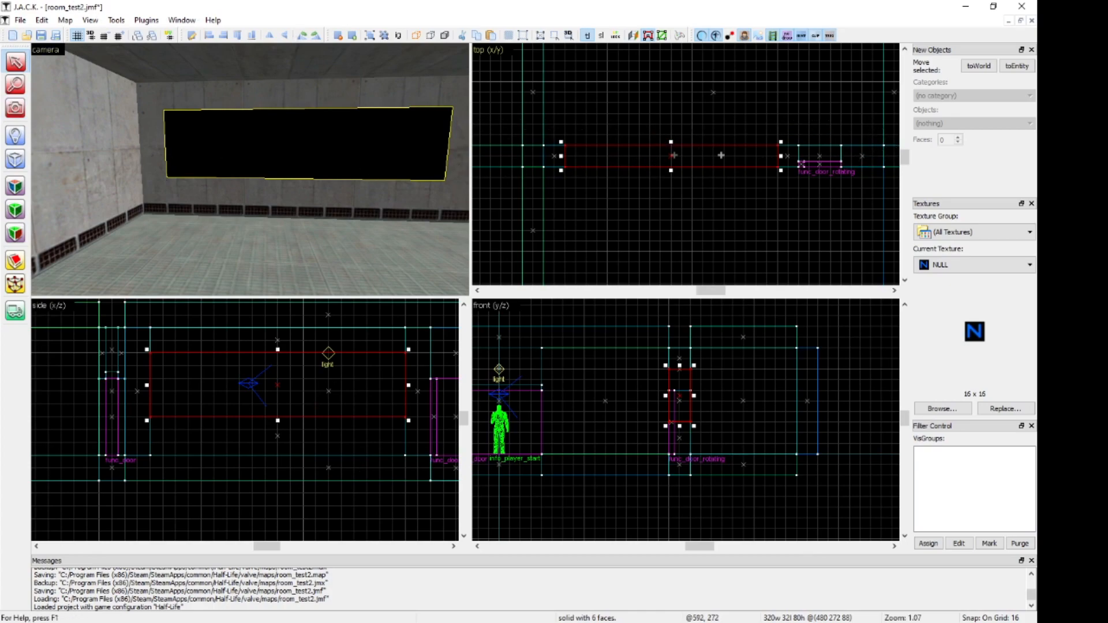
scroll(683, 160, "up", 1)
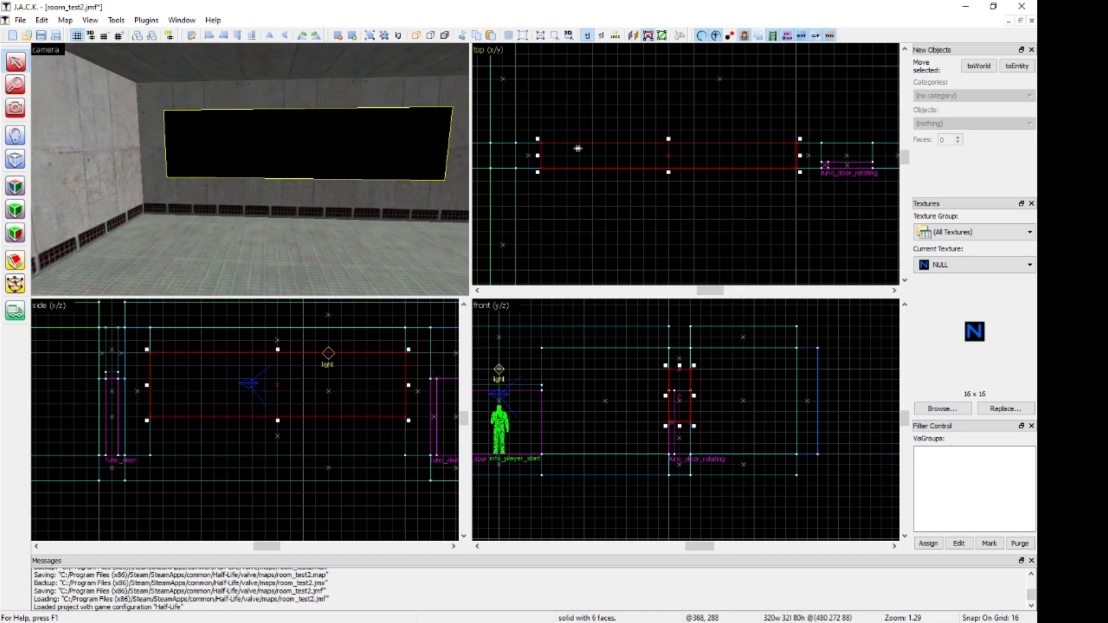
Reduce the snap grid to 8 and thin the block on both faces to 16 units thick, centred in the wall.
left_click(111, 36)
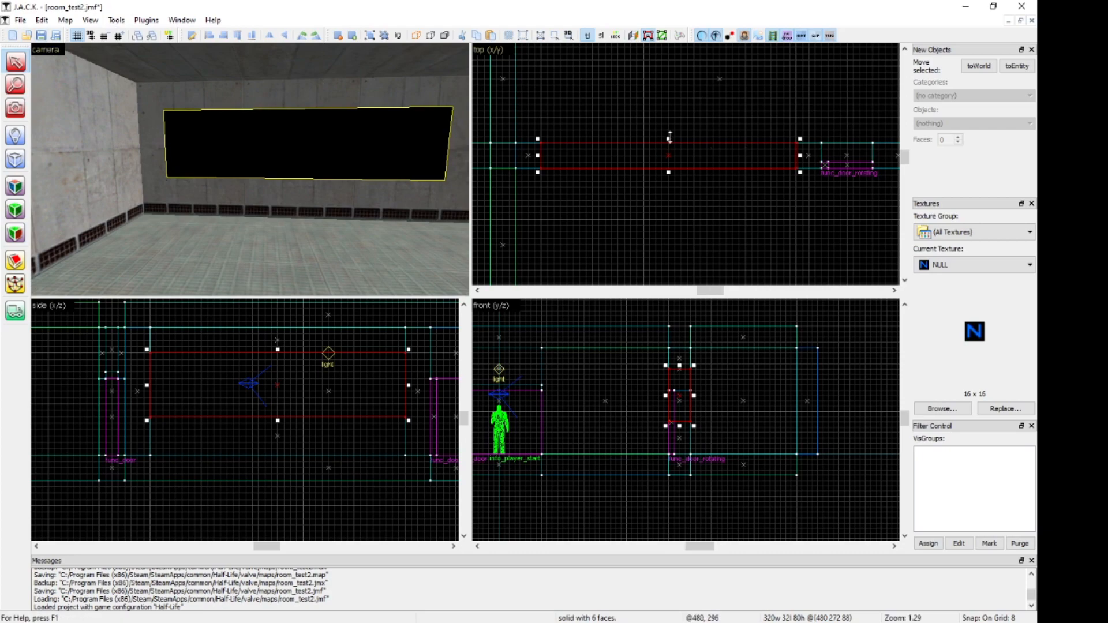
left_click_drag(669, 137, 670, 165)
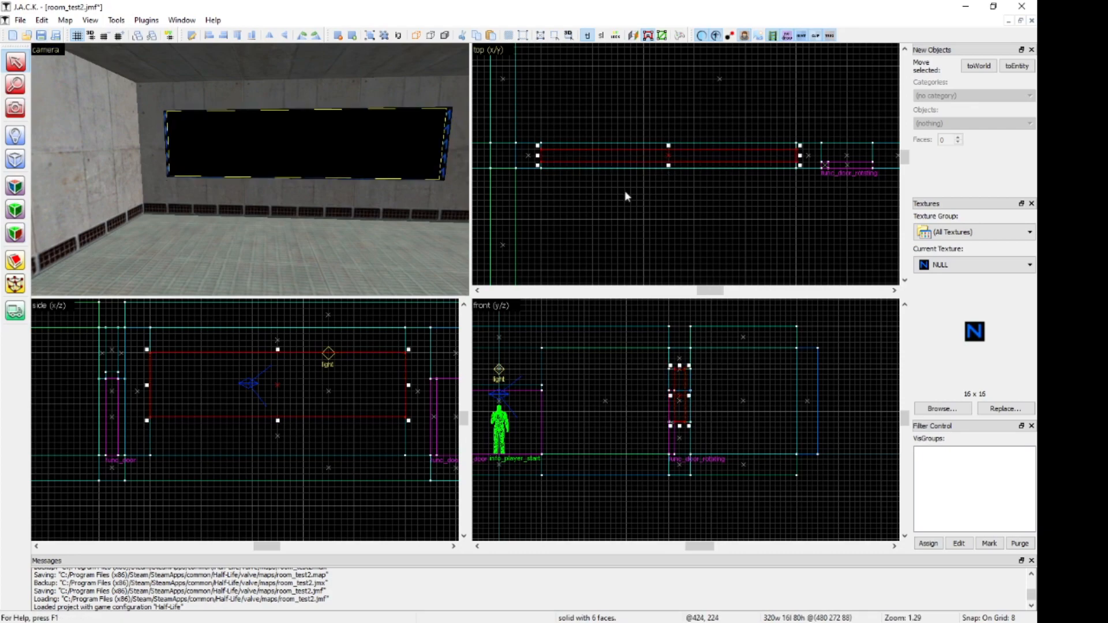
left_click(629, 195)
Choose the GLASSBLUE1 texture and apply it to one large face of the window block.
left_click(12, 113)
left_click_drag(250, 169, 249, 169)
left_click(975, 265)
left_click(953, 296)
left_click(15, 187)
right_click(263, 150)
Apply the GLASSBLUE1 texture to the opposite large face of the window block.
left_click(15, 108)
left_click_drag(65, 103, 249, 169)
left_click(15, 186)
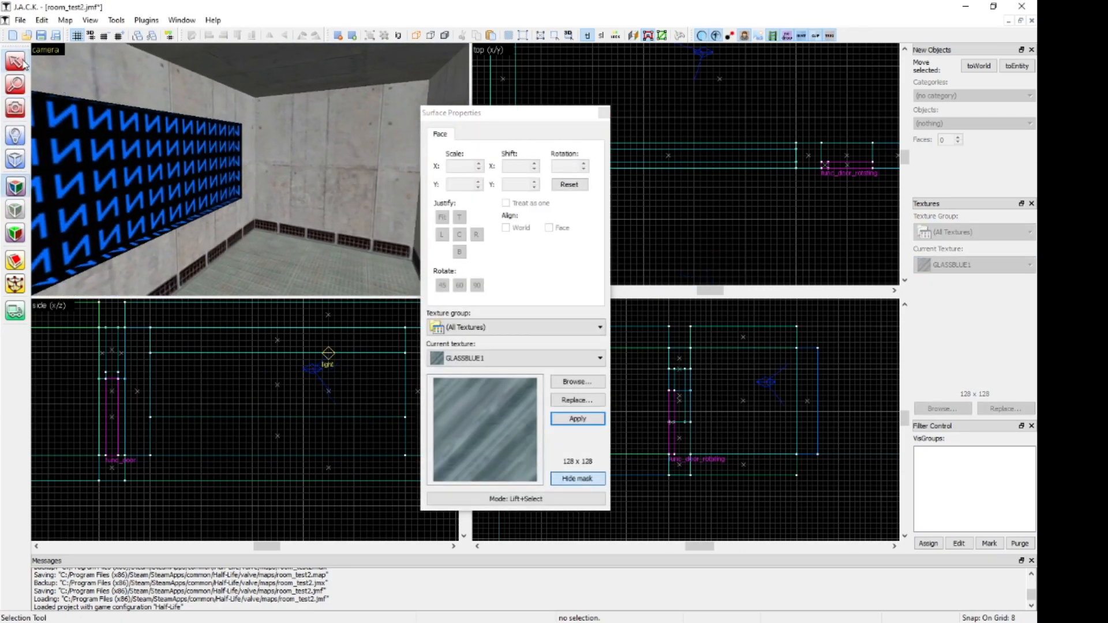
right_click(48, 160)
left_click(15, 108)
left_click_drag(57, 116, 250, 169)
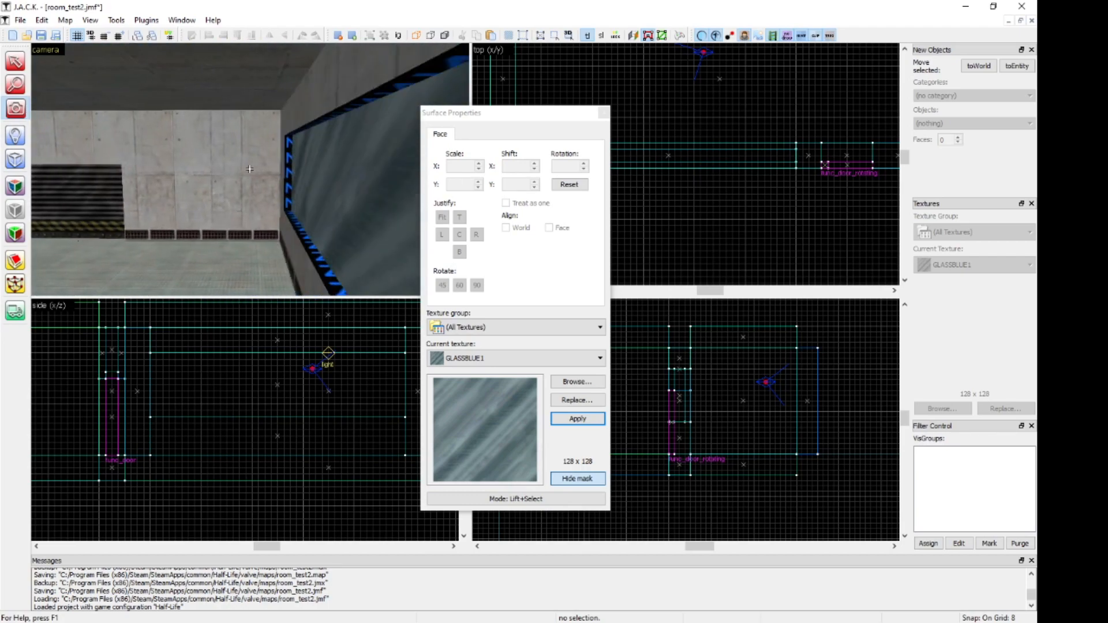
left_click_drag(250, 169, 249, 169)
left_click(602, 113)
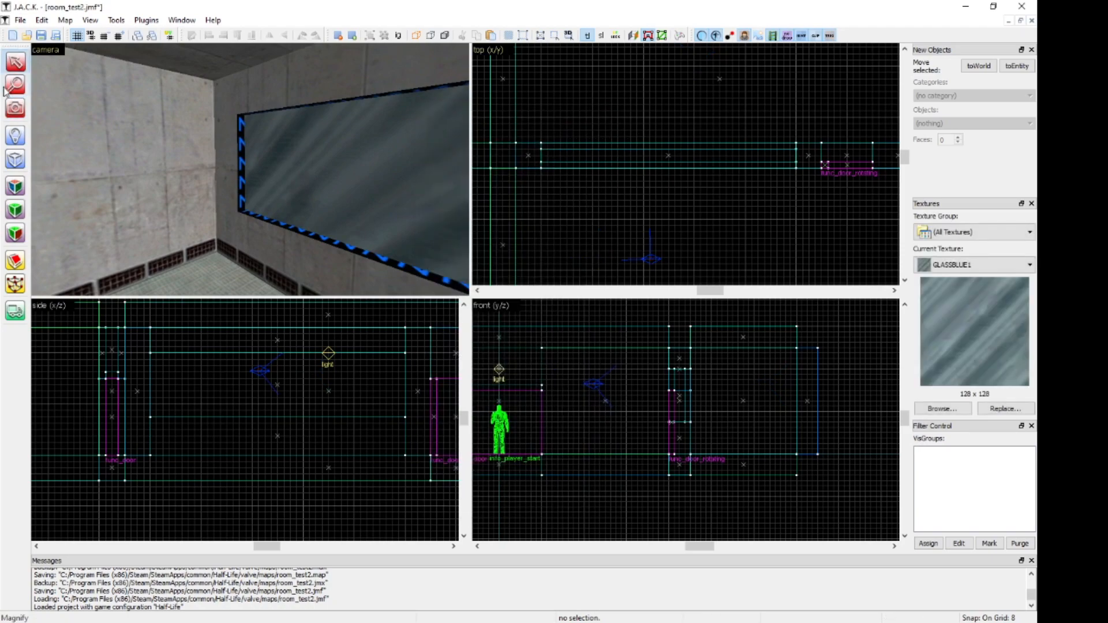
Lift the concrete texture C1A0_WX and apply it to NULL-textured inner faces on one side of the window opening.
left_click(16, 111)
left_click_drag(250, 169, 250, 169)
right_click_drag(250, 169, 249, 170)
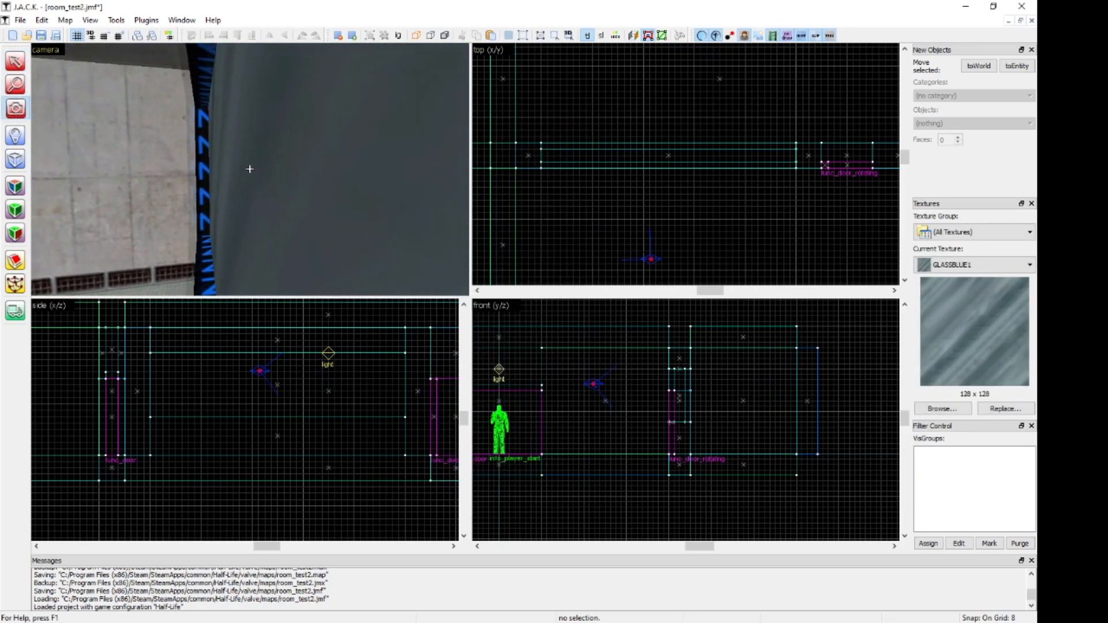
left_click_drag(249, 169, 249, 169)
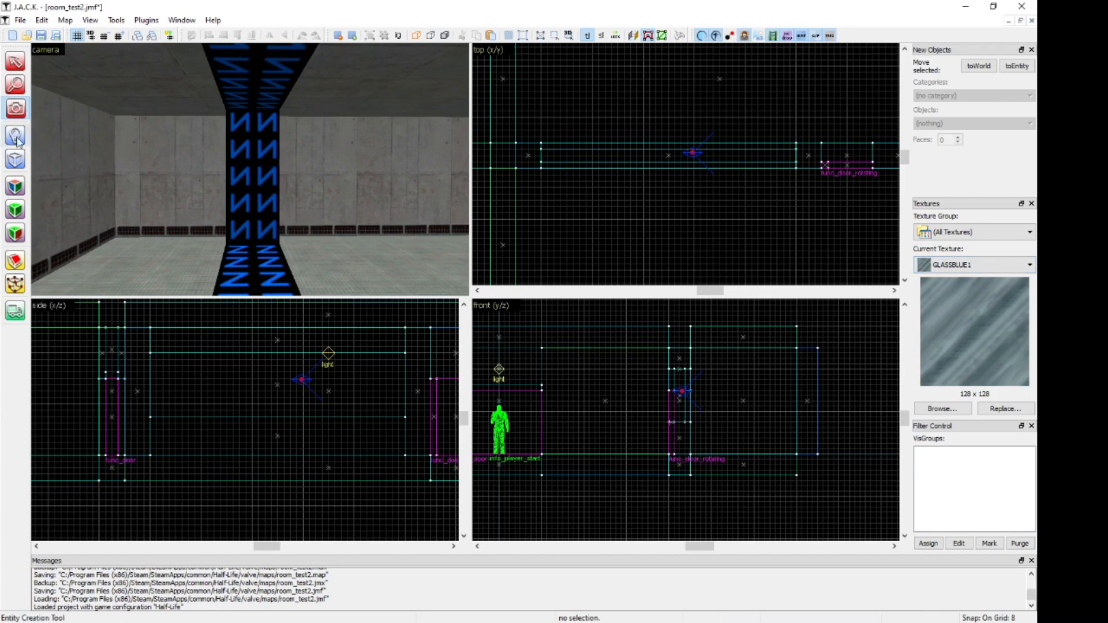
left_click_drag(185, 101, 251, 170)
left_click(22, 187)
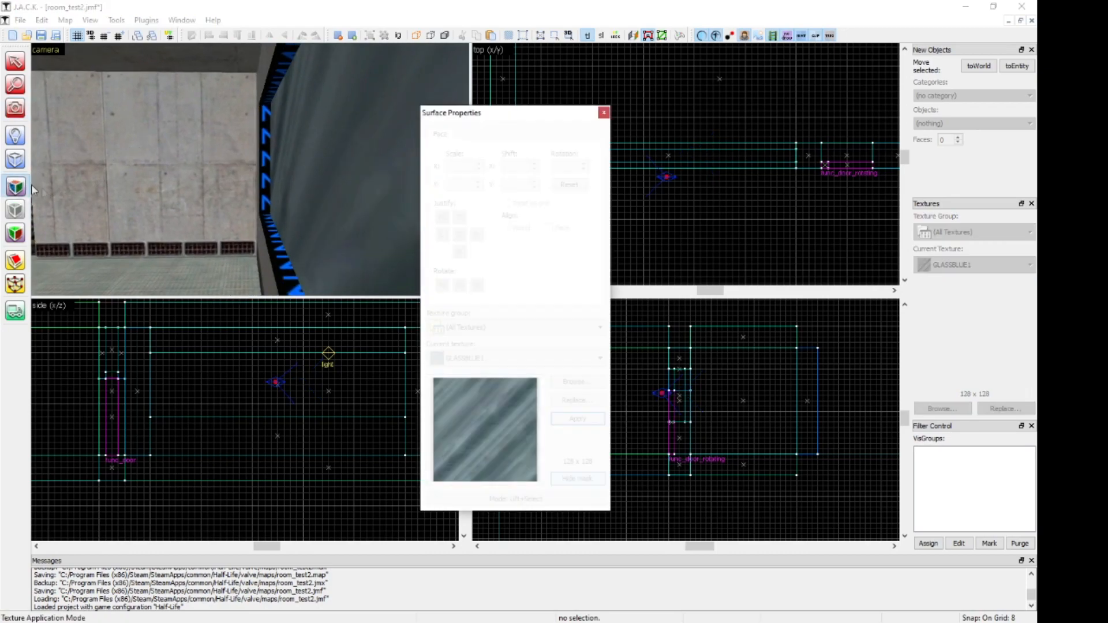
left_click(258, 247)
right_click(260, 181)
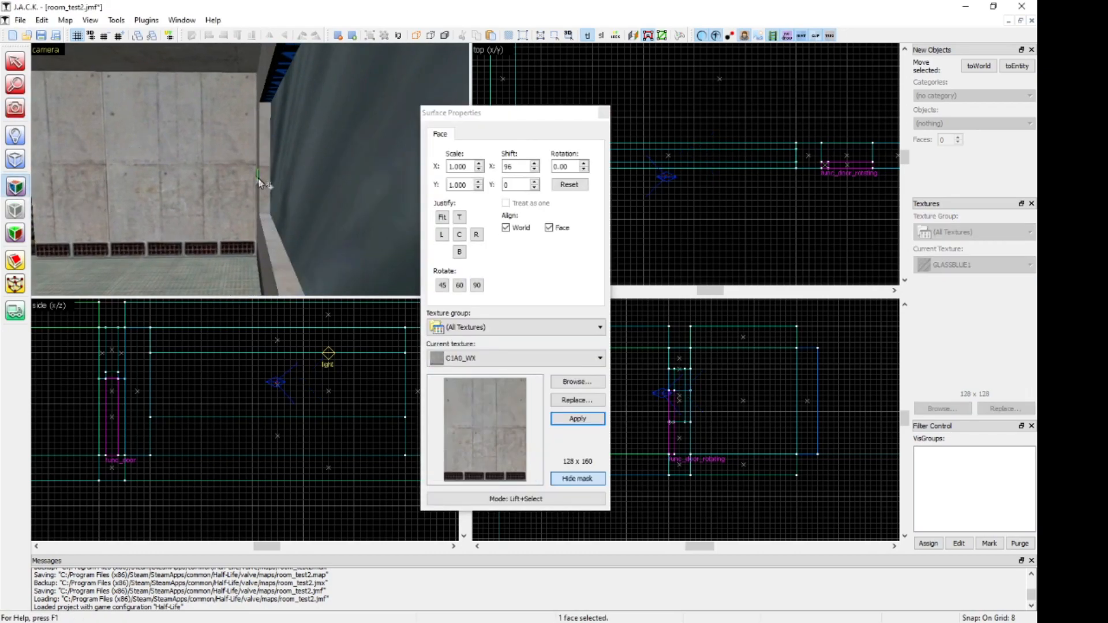
Apply C1A0_WX to the inner face at the other end of the window opening and save the map.
left_click(18, 108)
left_click_drag(249, 169, 249, 169)
left_click(15, 186)
right_click(235, 168)
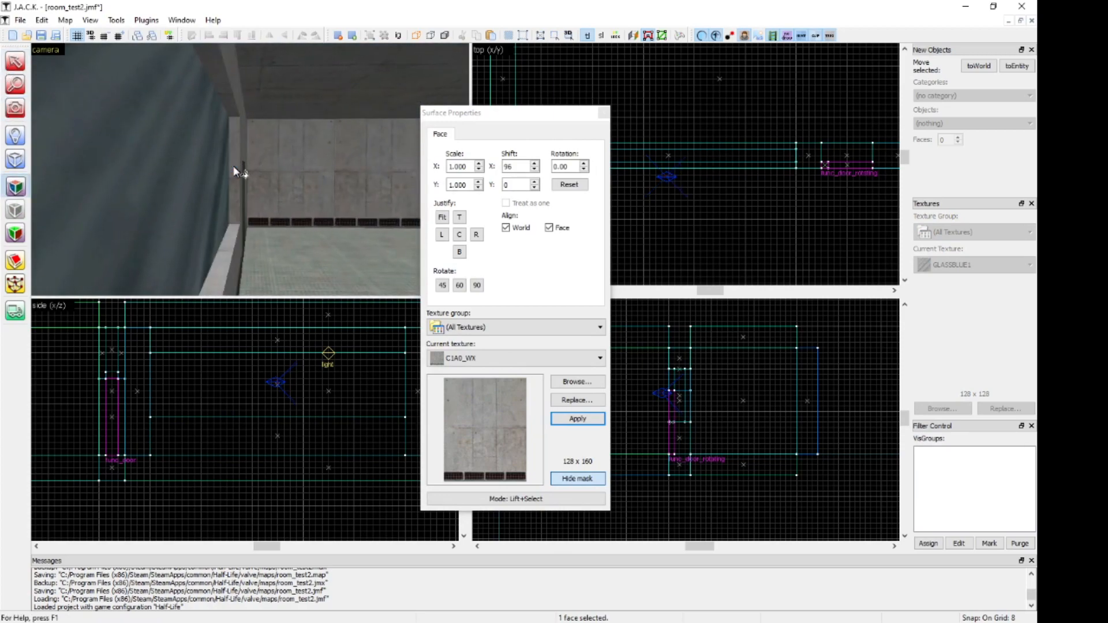
left_click(11, 106)
left_click_drag(249, 169, 249, 169)
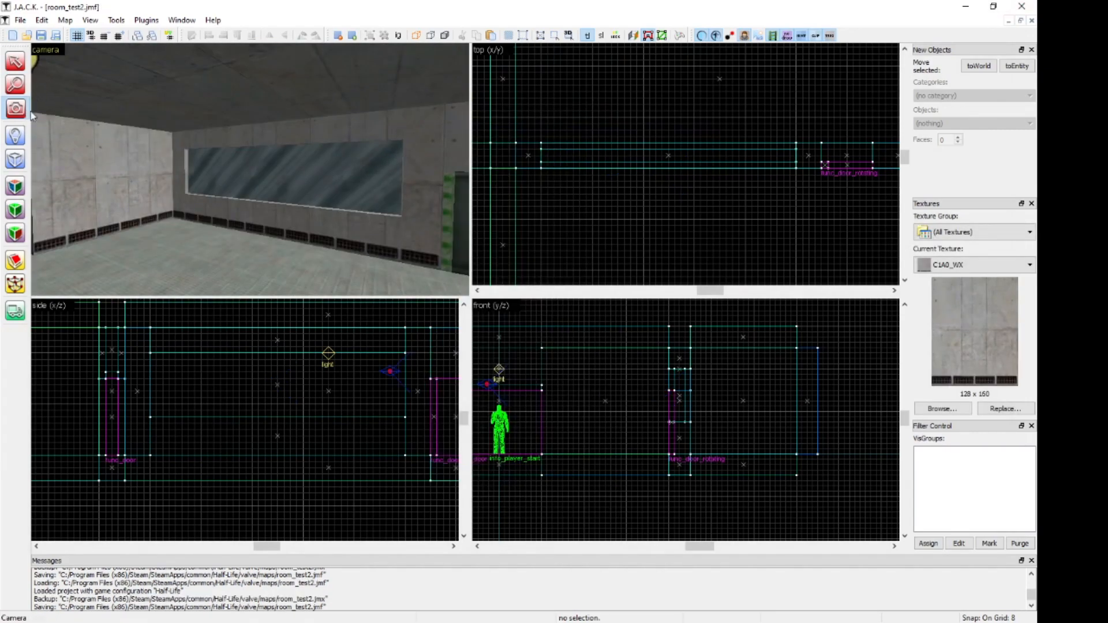
left_click_drag(249, 169, 251, 175)
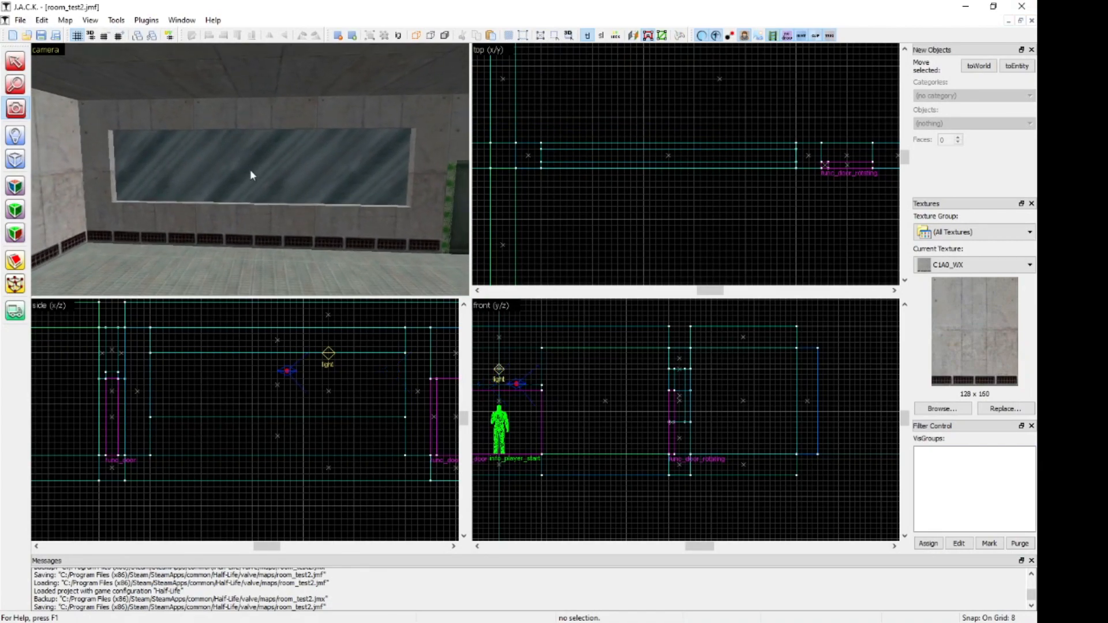
Select the glass block in the window opening and tie it to a func_wall entity.
left_click(15, 61)
left_click(242, 174)
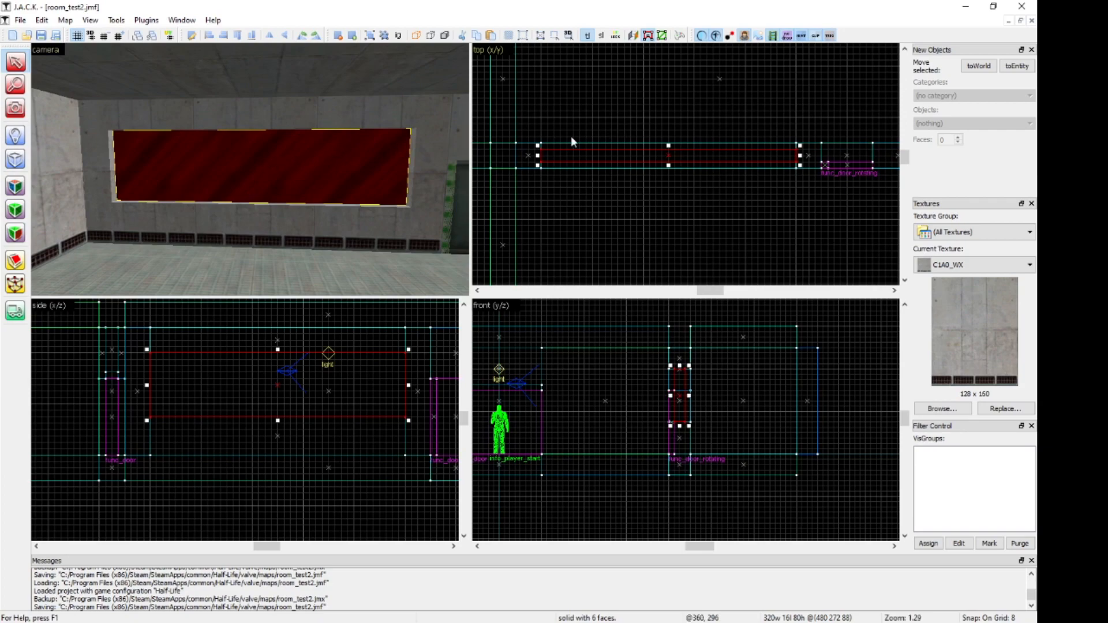
right_click(594, 155)
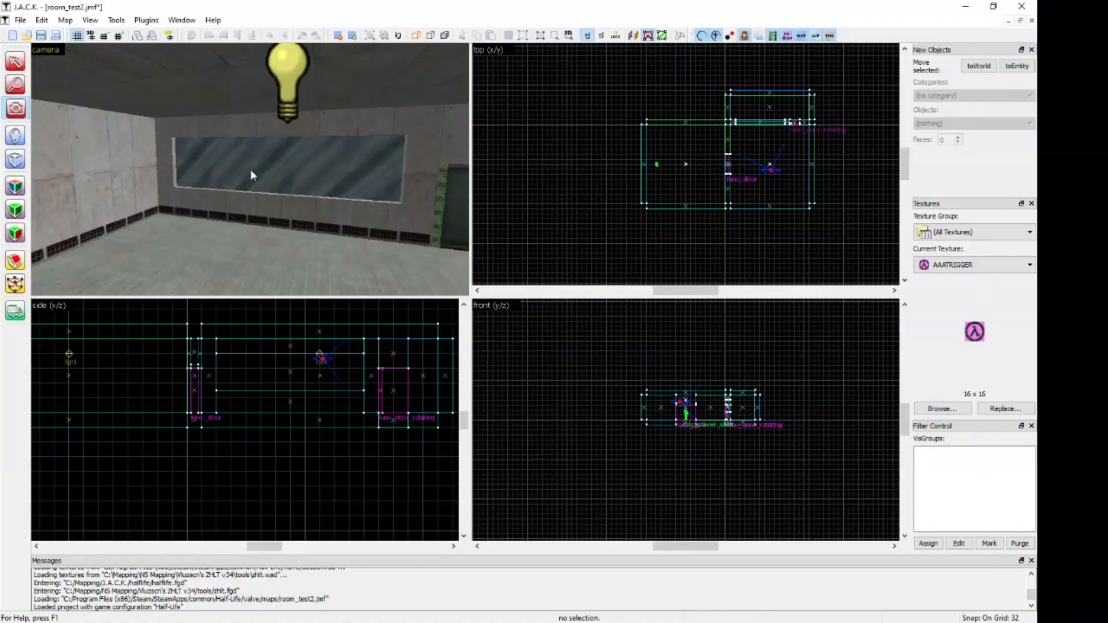
key("Right")
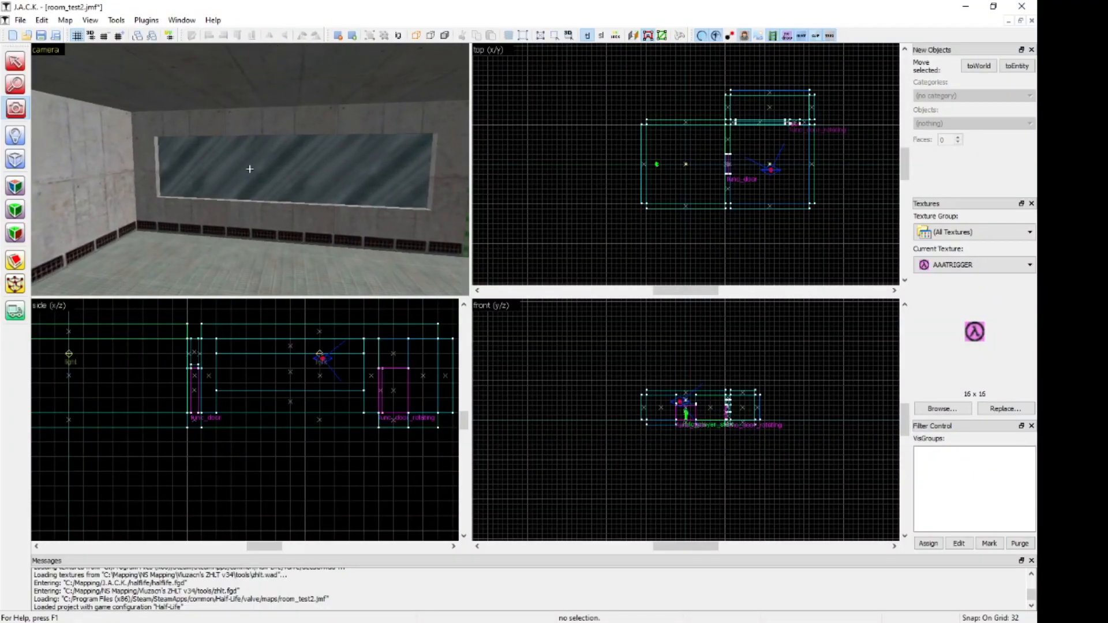
key("Up")
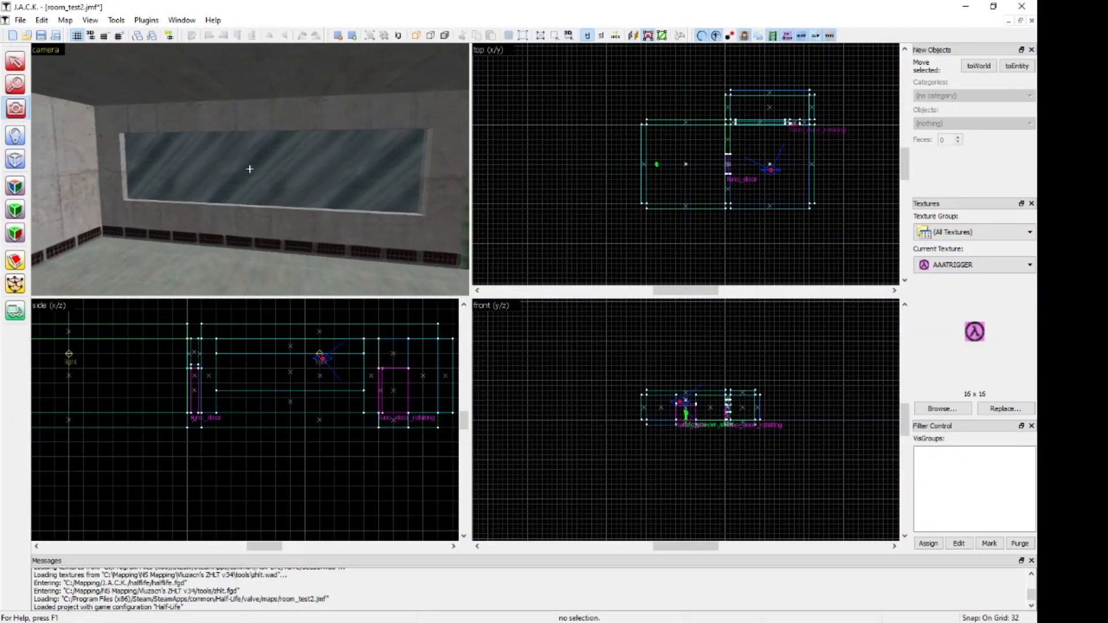
key("z")
left_click(16, 61)
left_click(249, 169)
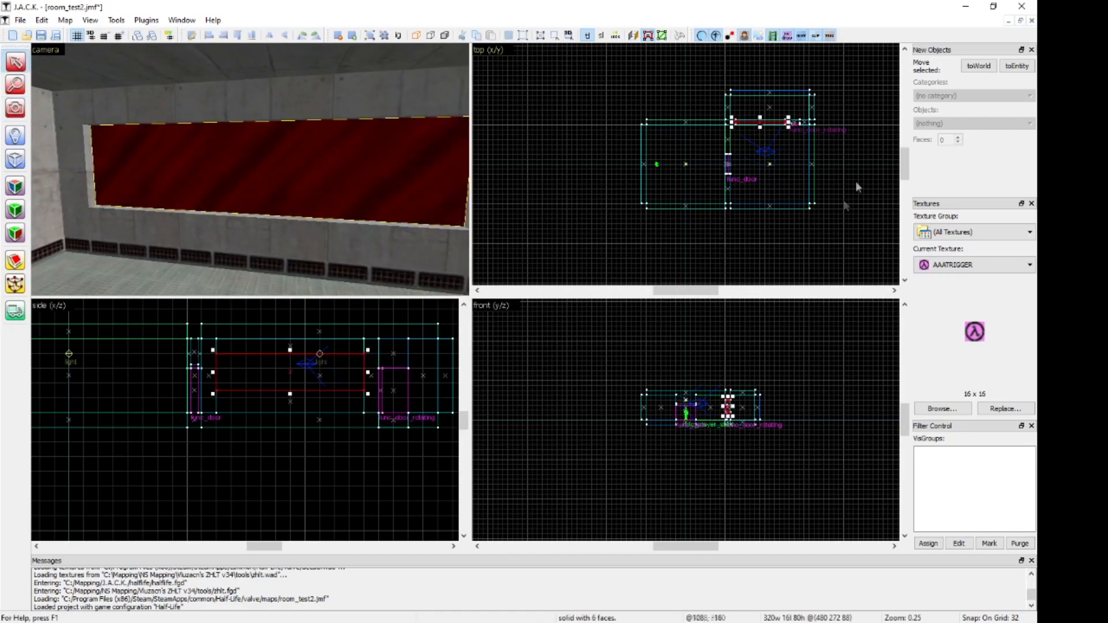
right_click(292, 371)
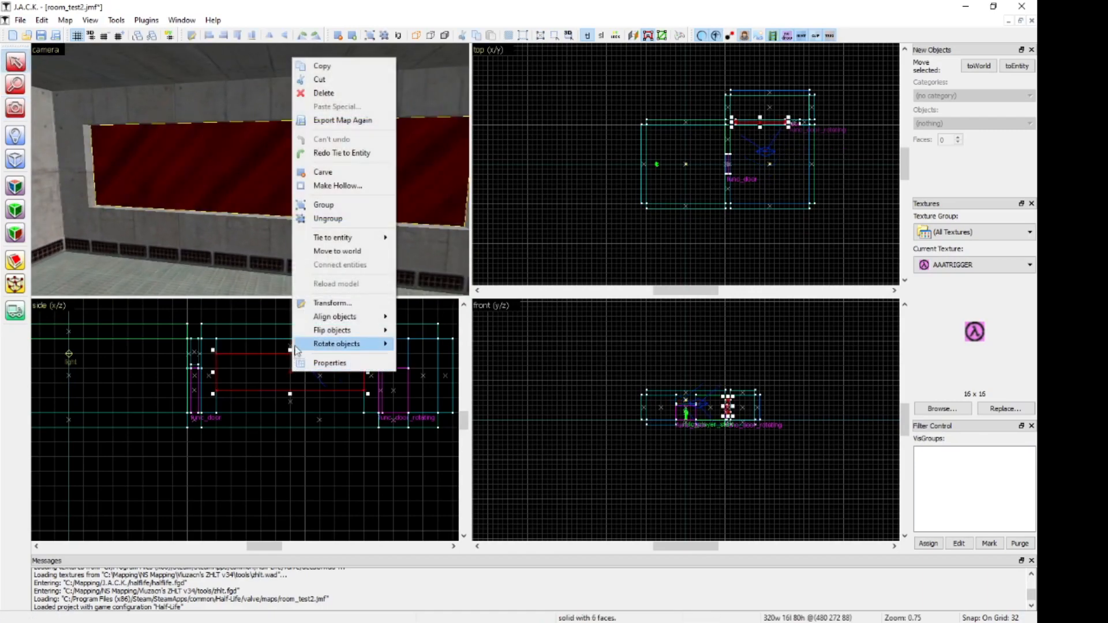
mouse_move(339, 238)
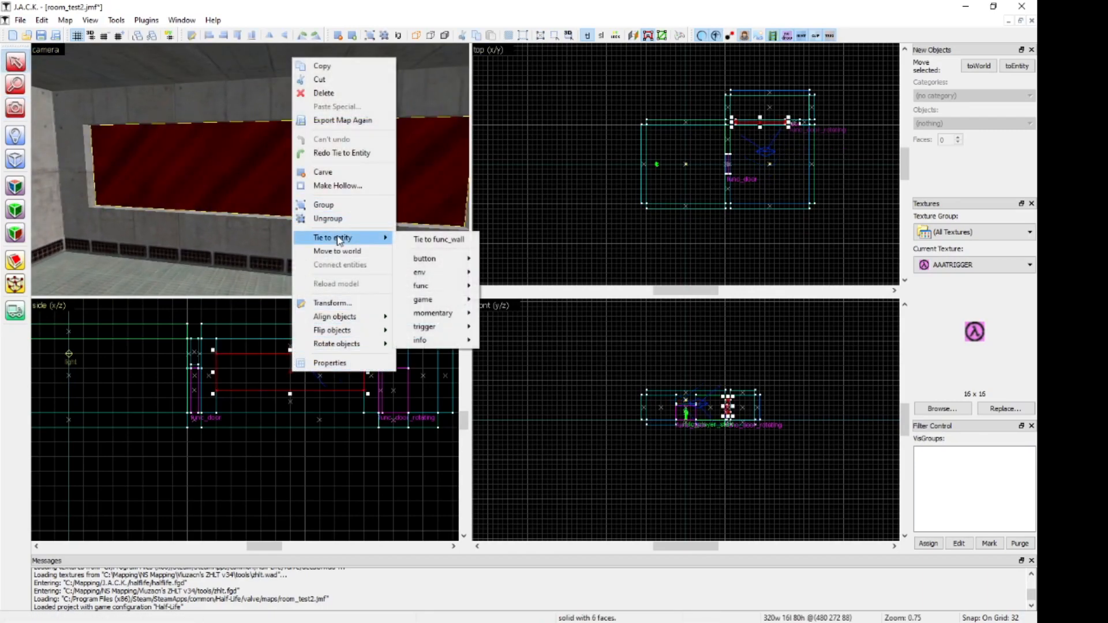
left_click(439, 239)
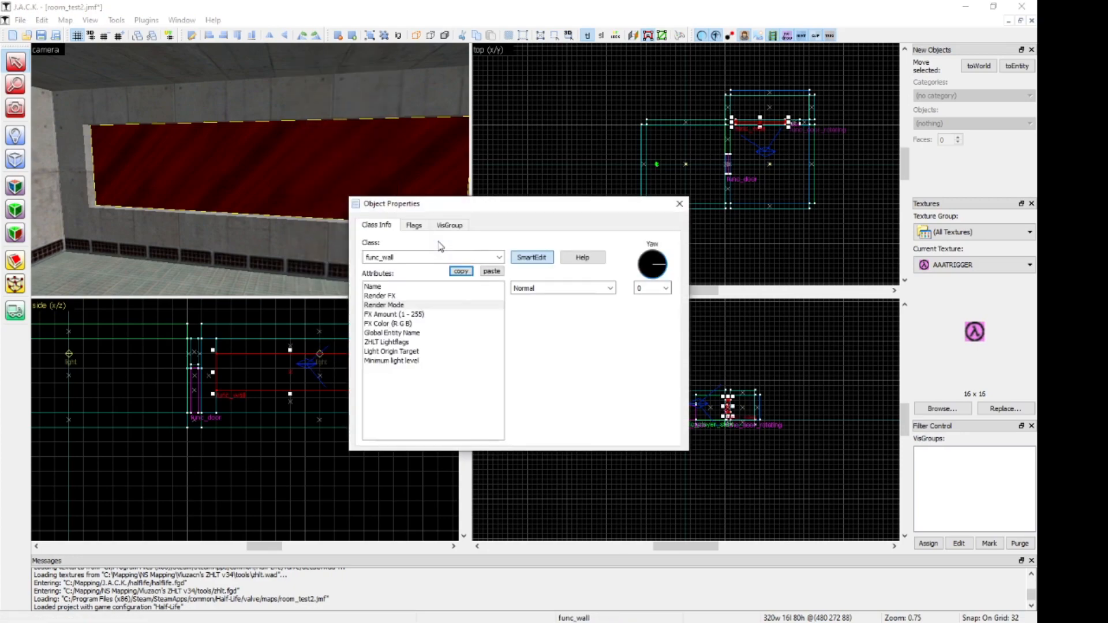
Set the Render Mode of the glass func_wall to Texture.
left_click(442, 297)
left_click(442, 304)
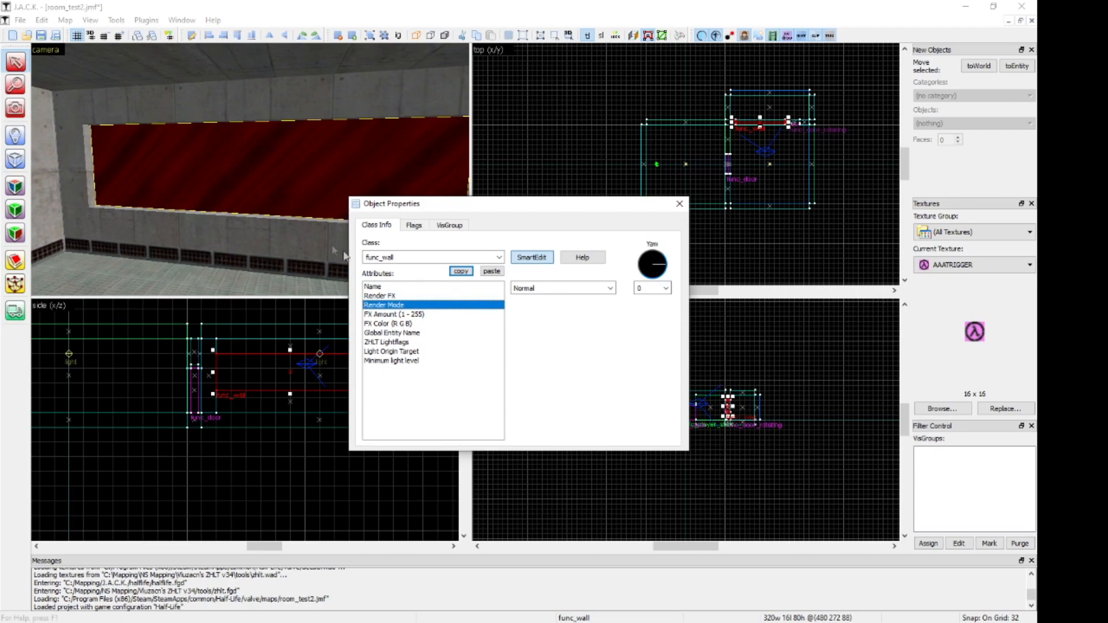
left_click(610, 288)
left_click(563, 315)
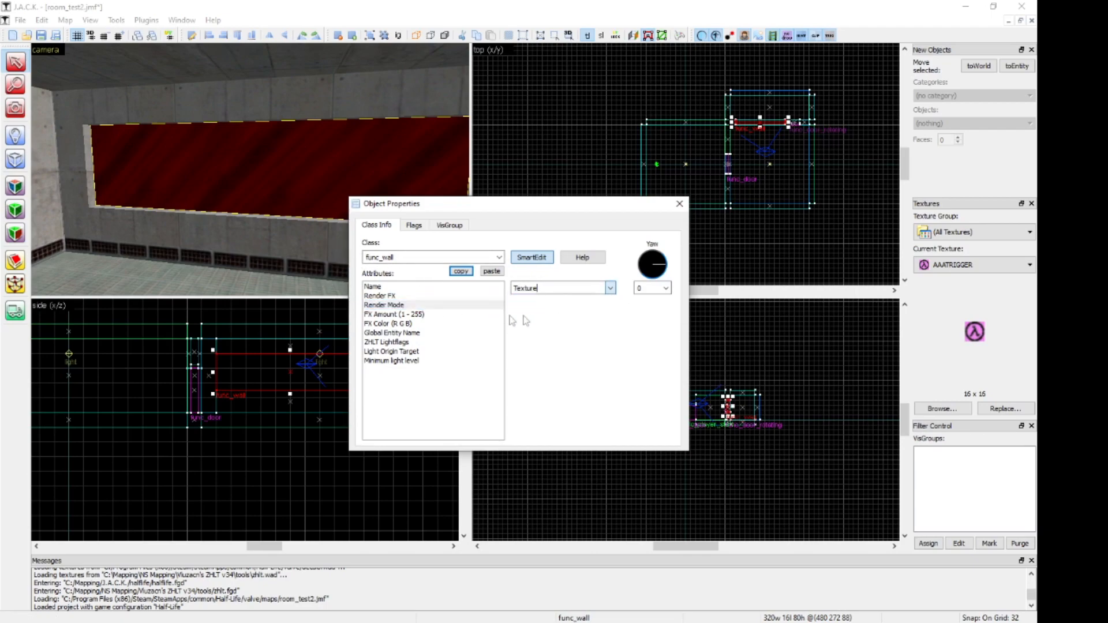
Set the FX Amount of the glass func_wall to 125 and close its properties.
left_click(455, 314)
left_click(521, 289)
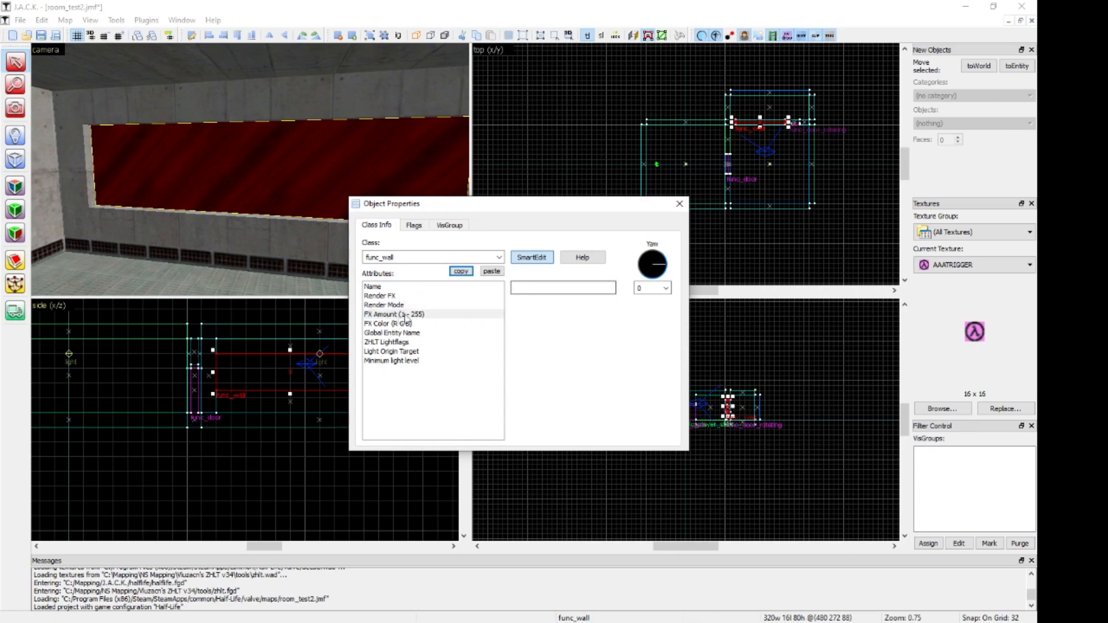
left_click(531, 292)
type("125")
left_click(411, 317)
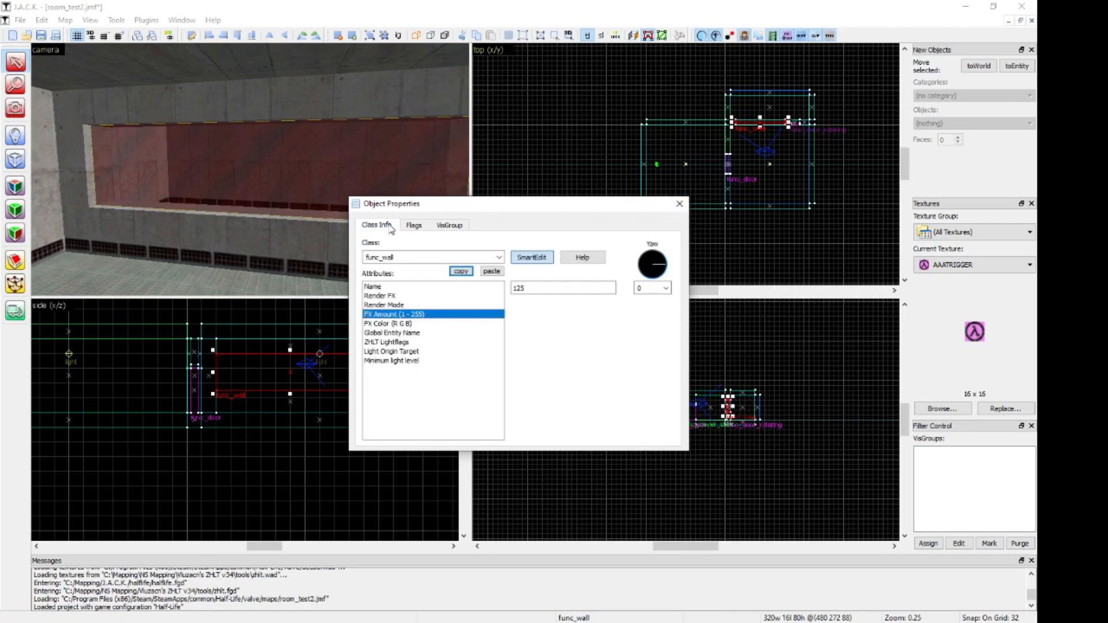
left_click(680, 204)
key("Escape")
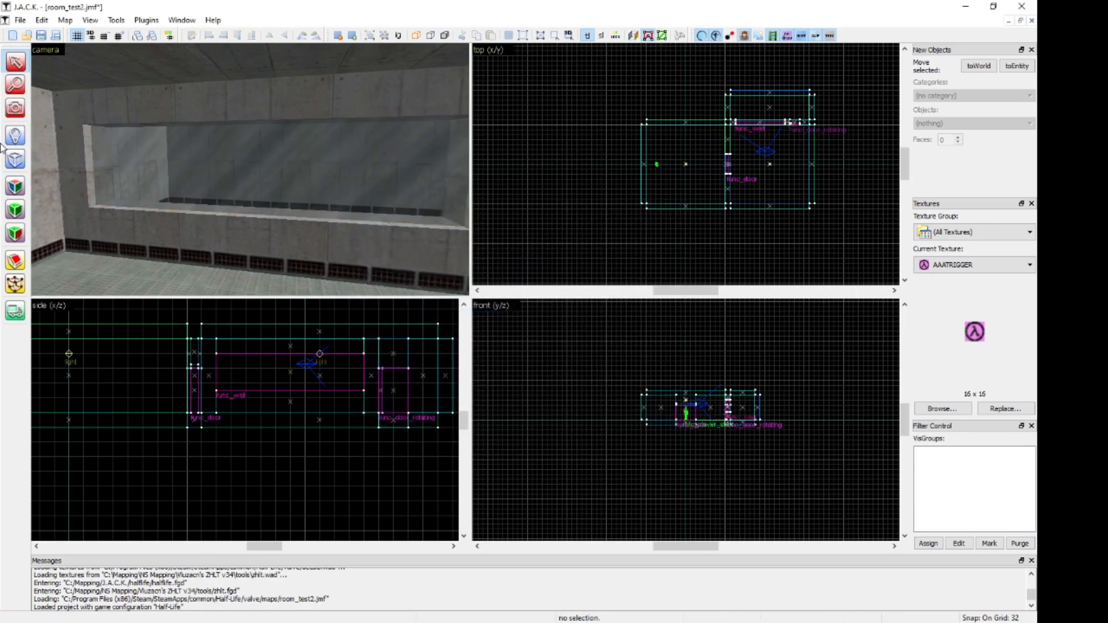
Select the translucent glass func_wall and move it back to the world as a plain block.
left_click(21, 111)
left_click_drag(249, 169, 249, 169)
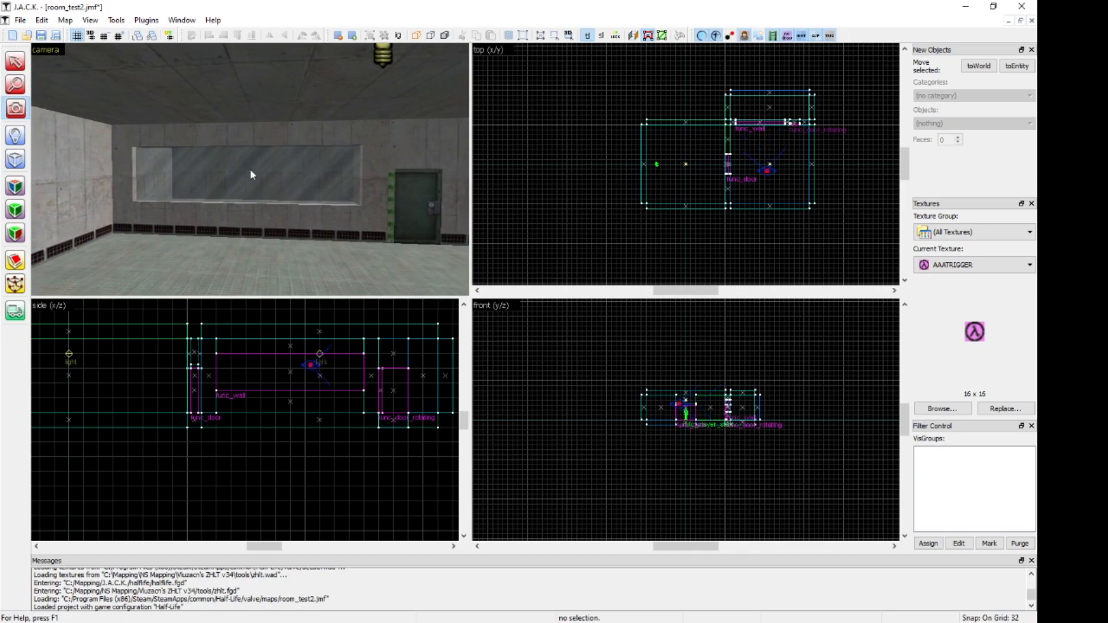
left_click_drag(250, 170, 249, 169)
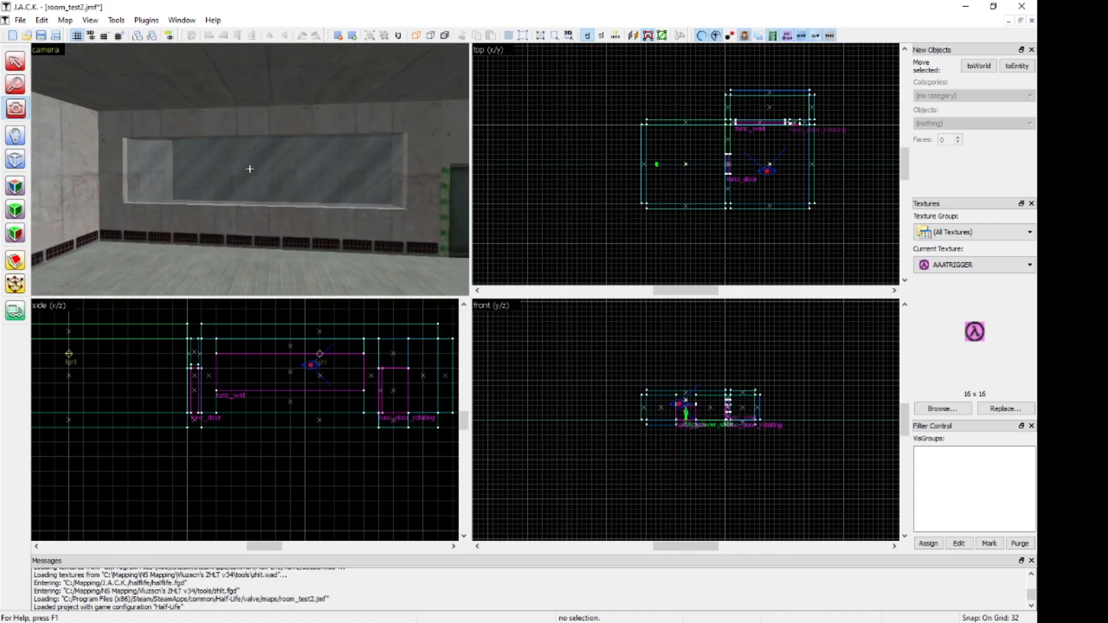
left_click(16, 61)
left_click(231, 170)
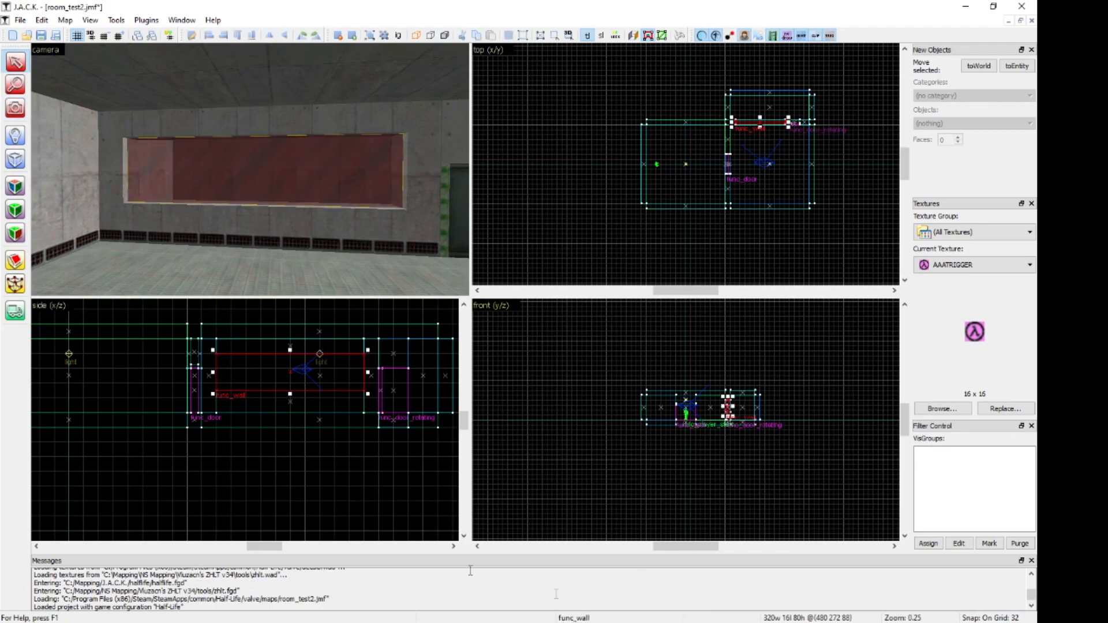
scroll(253, 380, "up", 3)
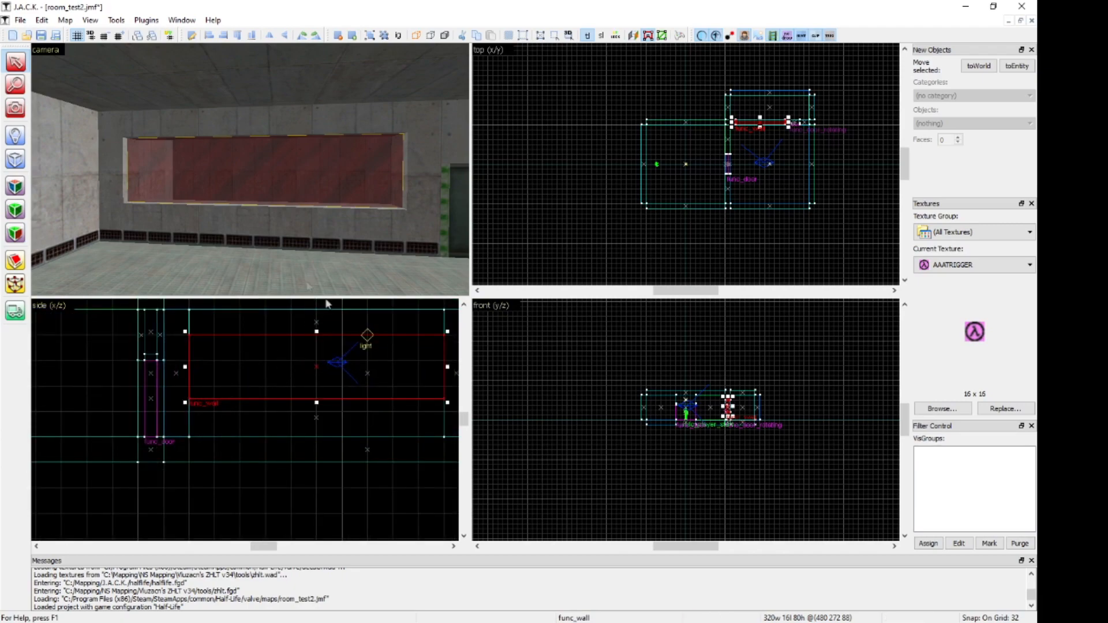
right_click(263, 212)
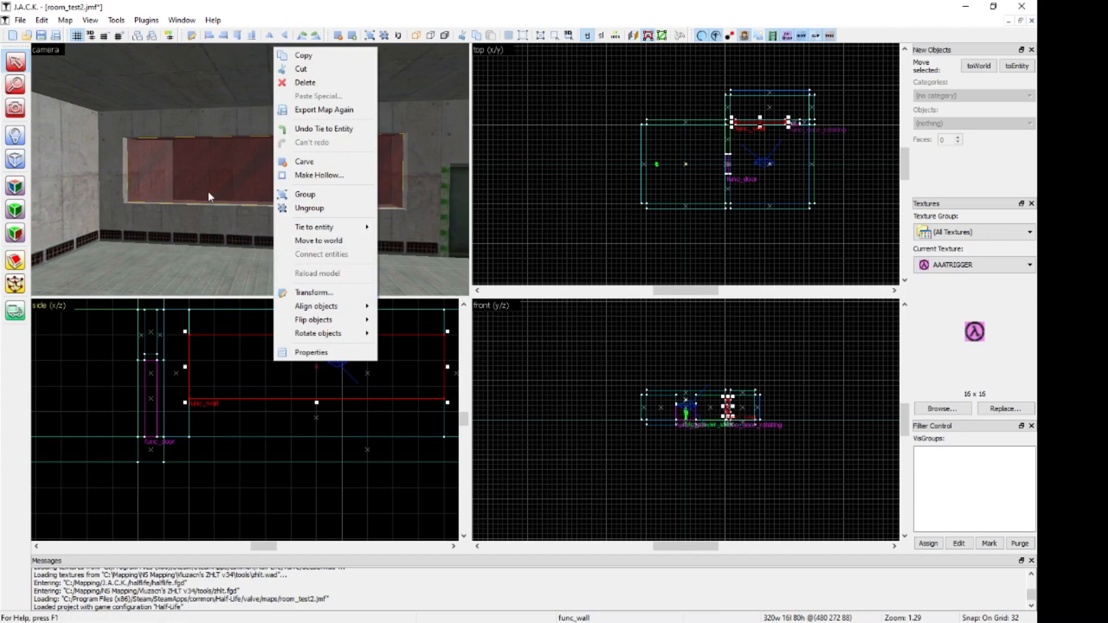
left_click(569, 178)
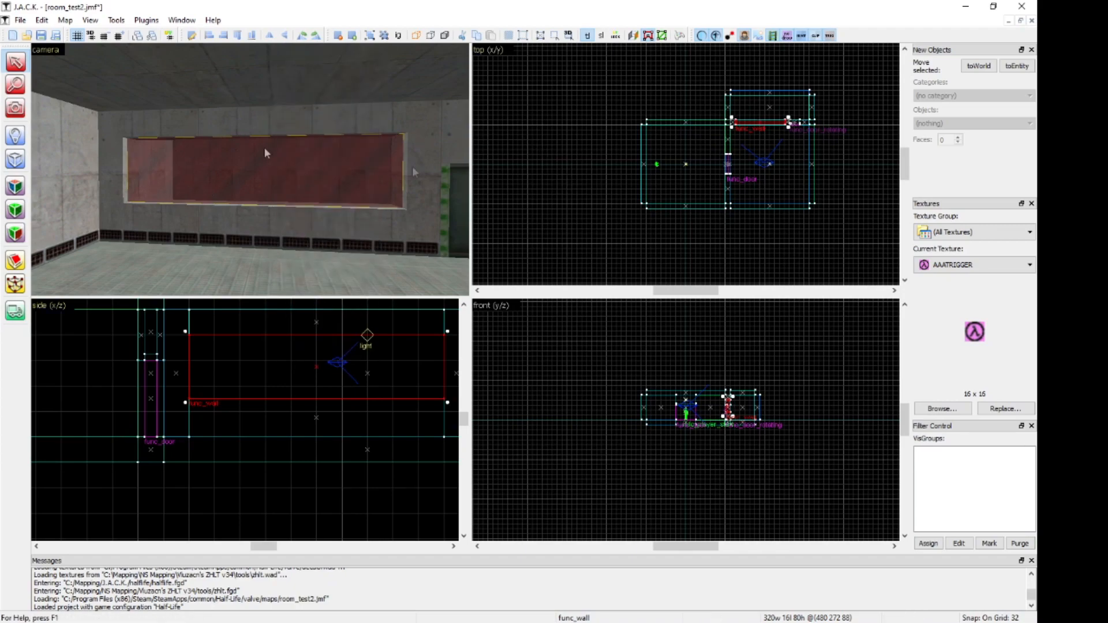
right_click(271, 347)
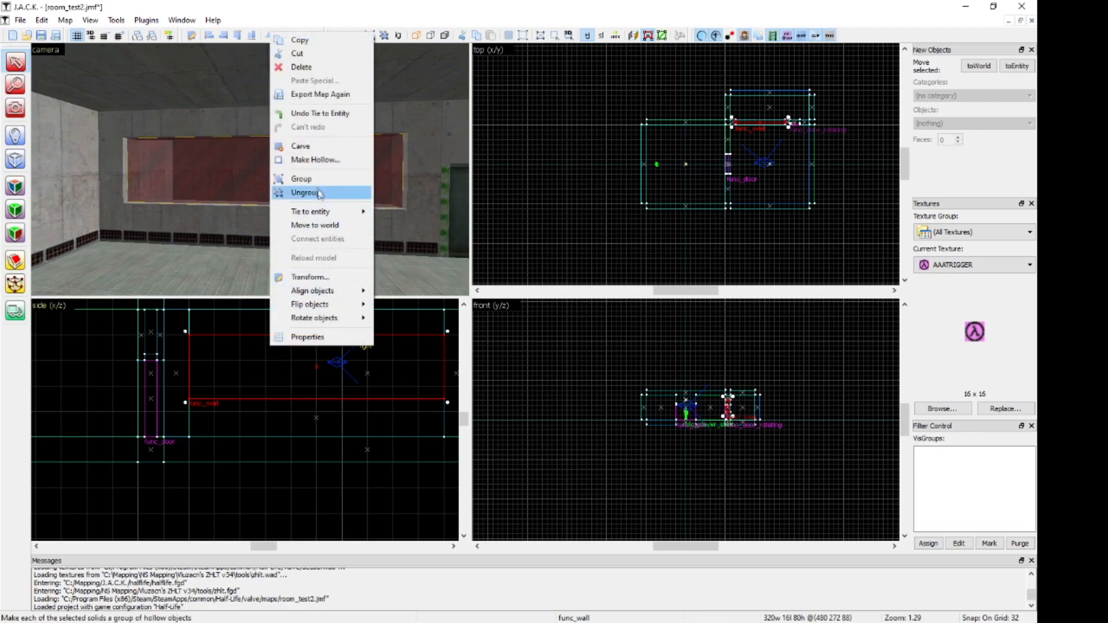
mouse_move(326, 217)
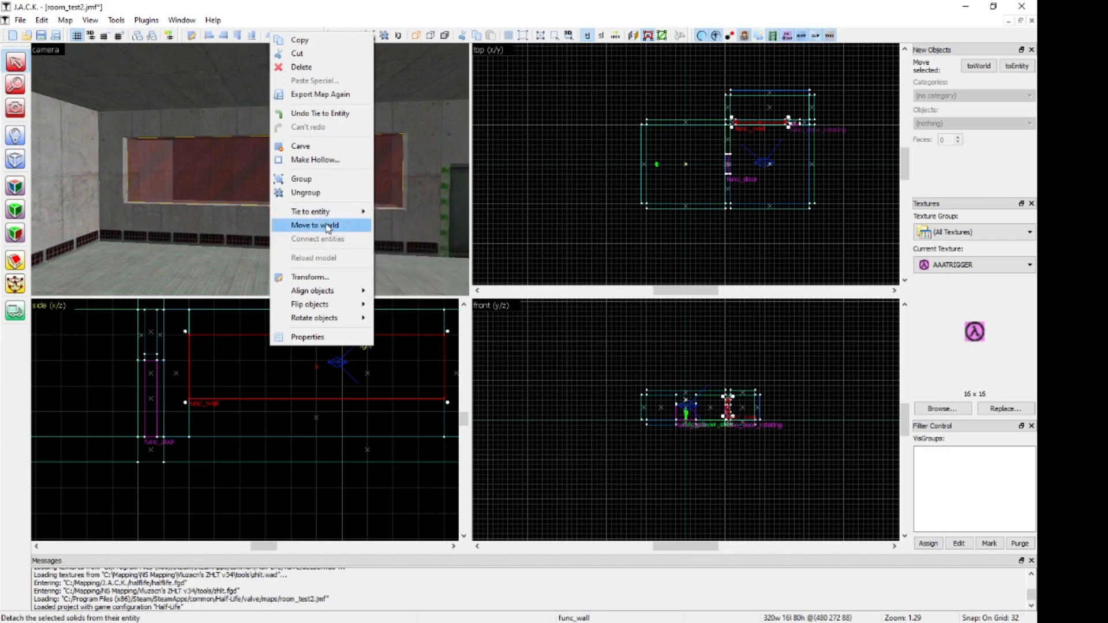
left_click(326, 226)
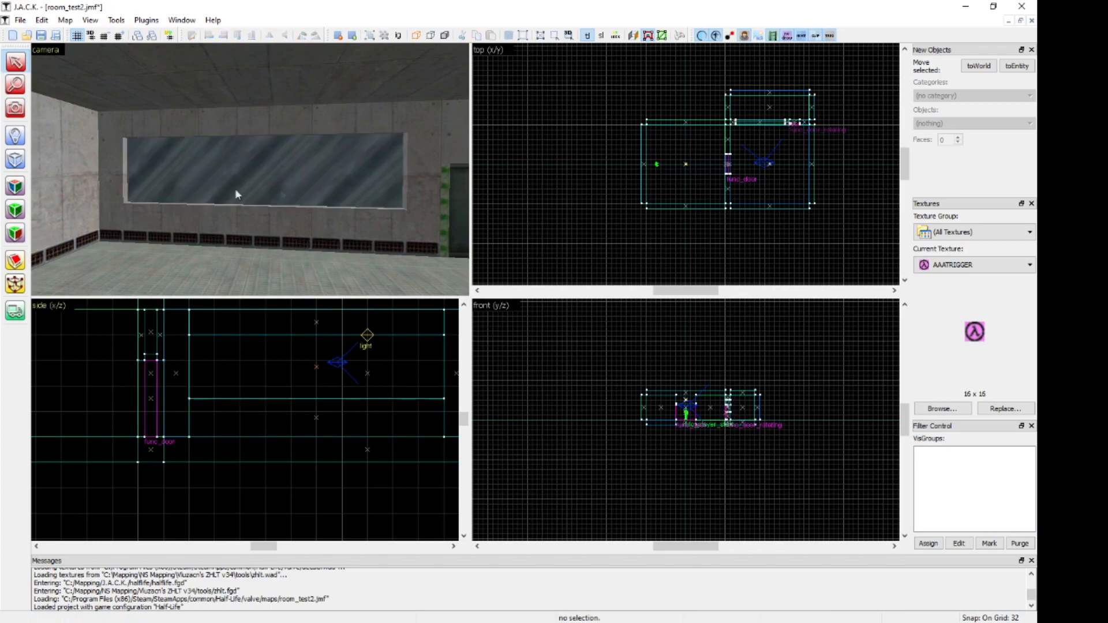
Tie the glass block in the window opening to a func_breakable entity.
right_click(279, 362)
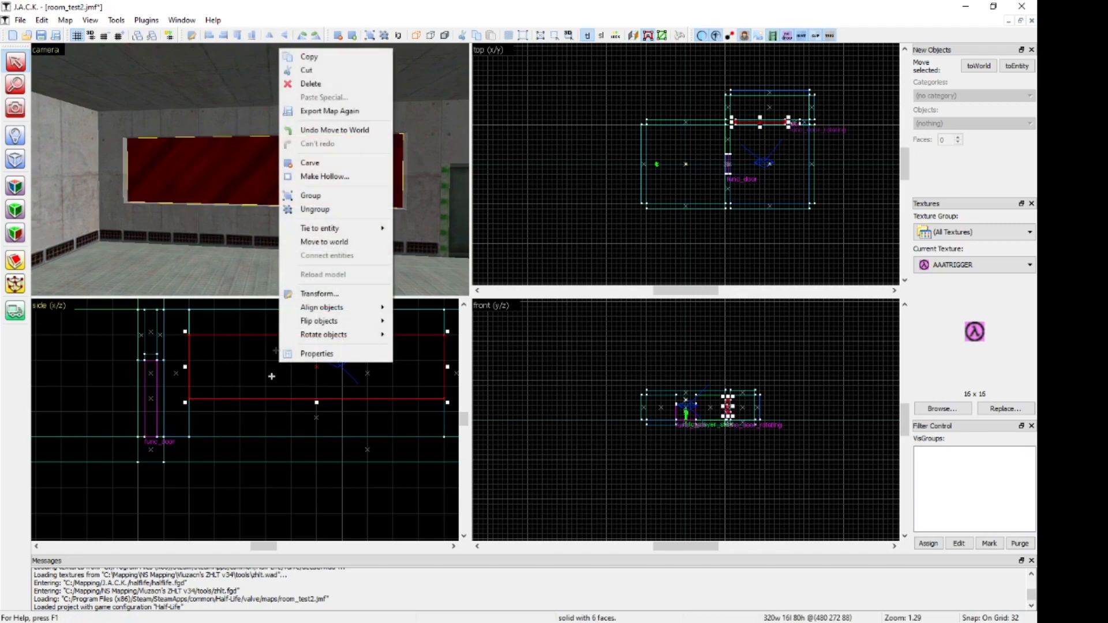
mouse_move(339, 233)
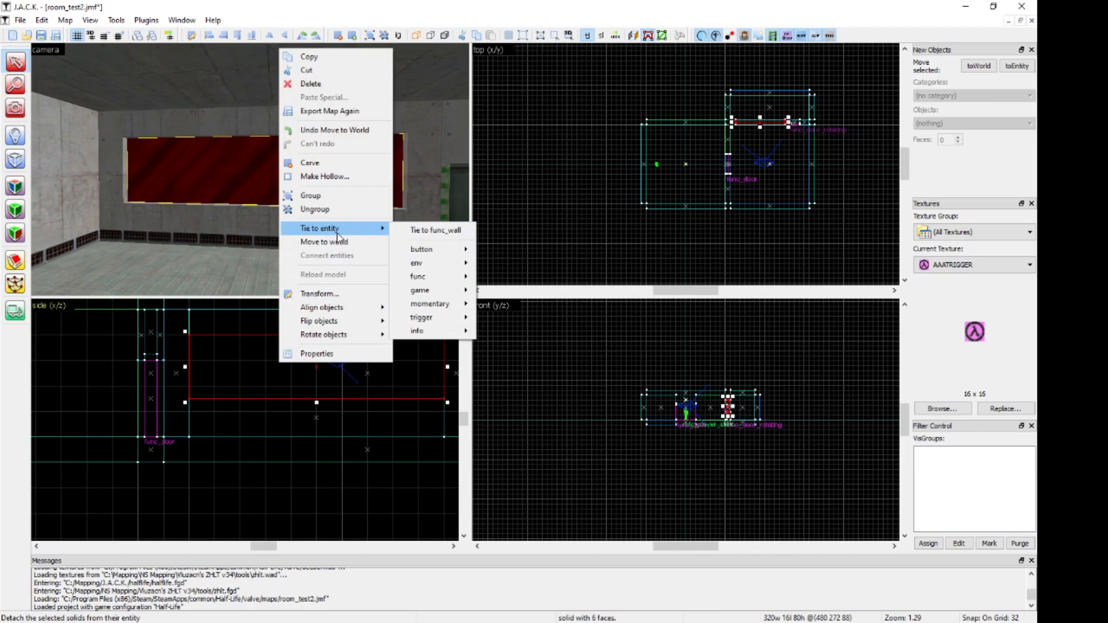
mouse_move(434, 280)
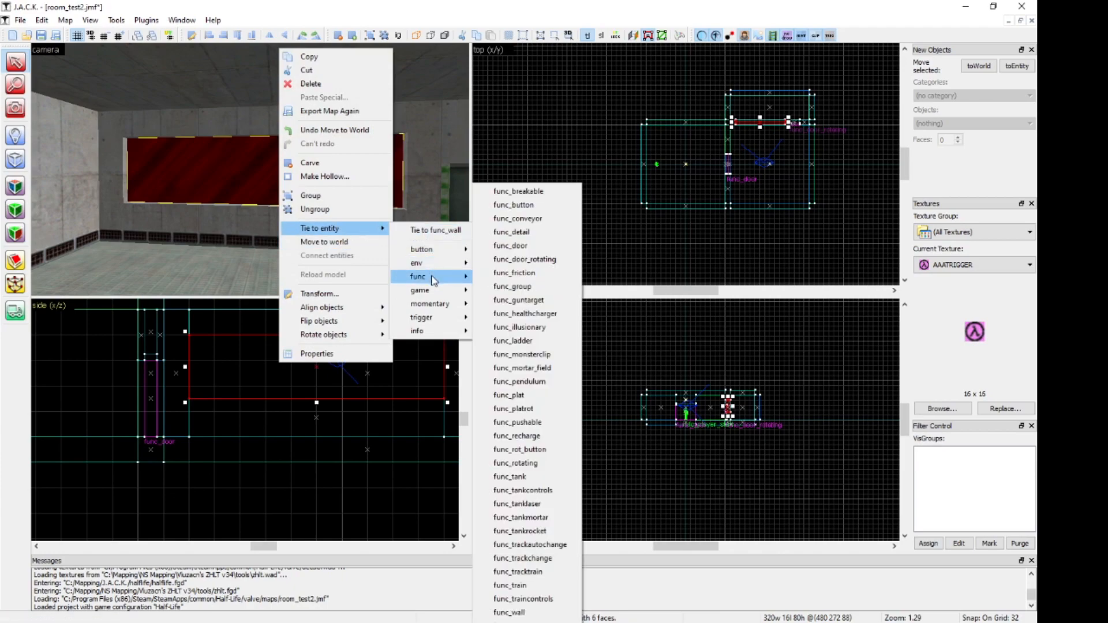
left_click(535, 191)
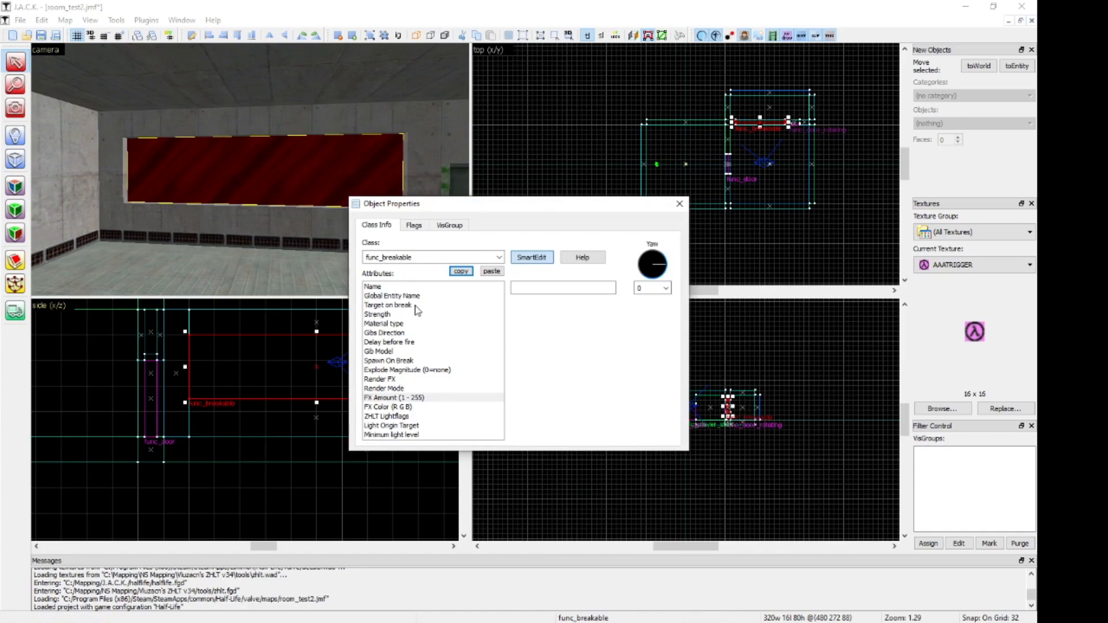
Check the flags, Strength and Material type of the glass func_breakable.
left_click(415, 226)
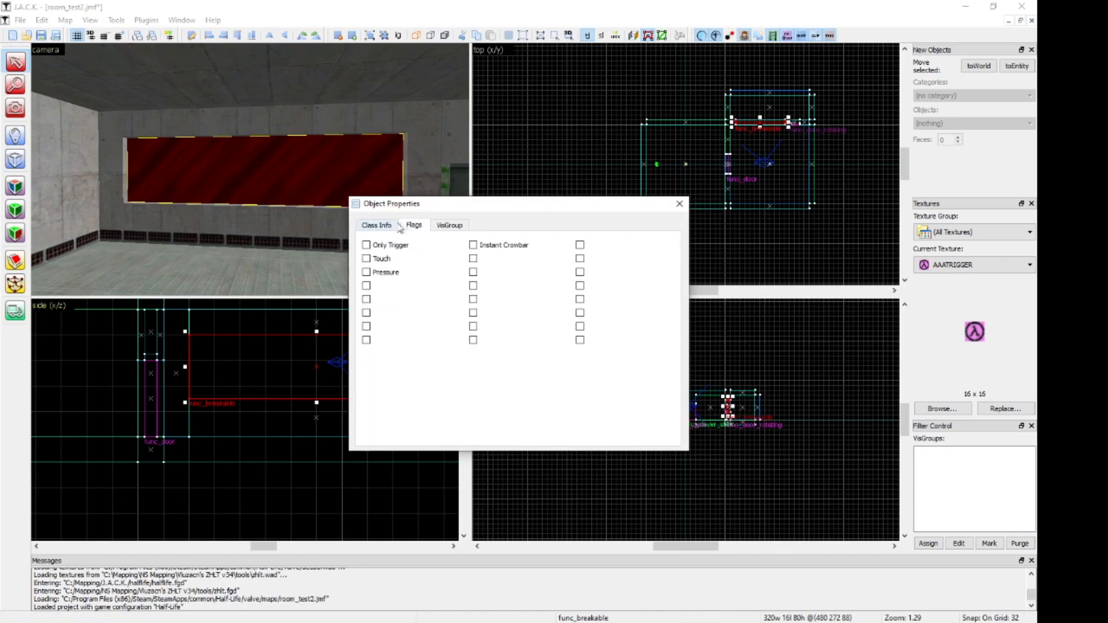
left_click(388, 225)
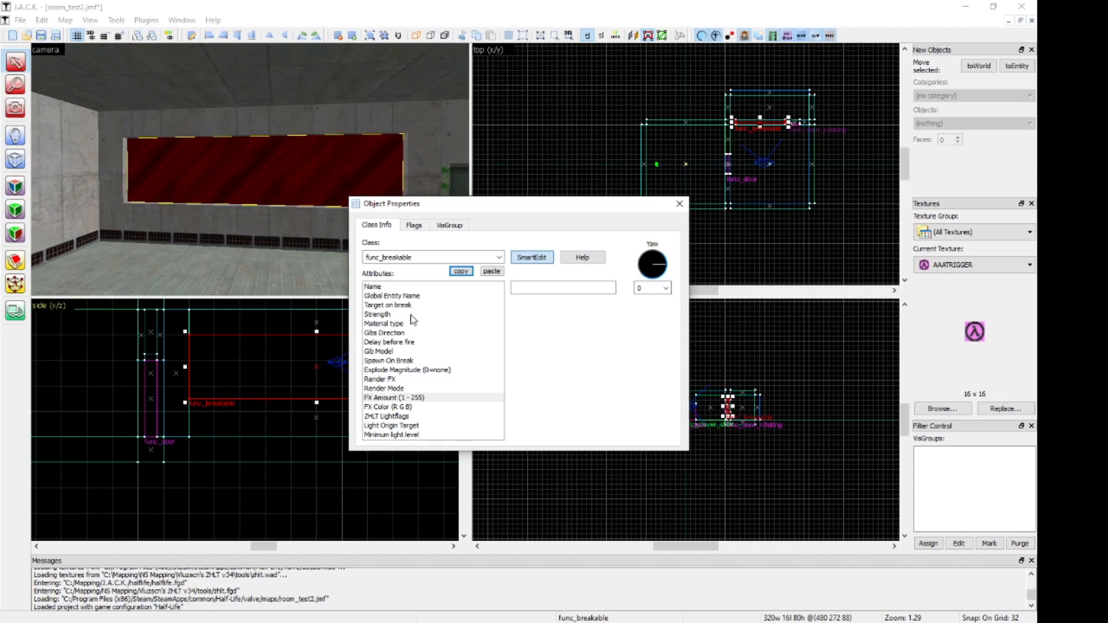
left_click(377, 314)
left_click(551, 288)
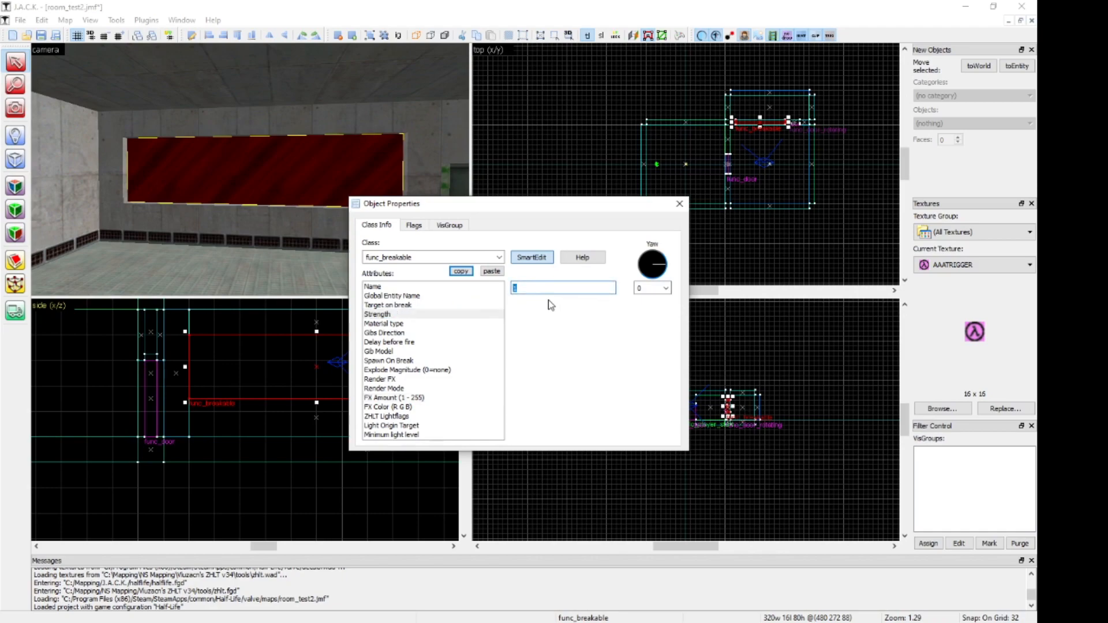
left_click(441, 323)
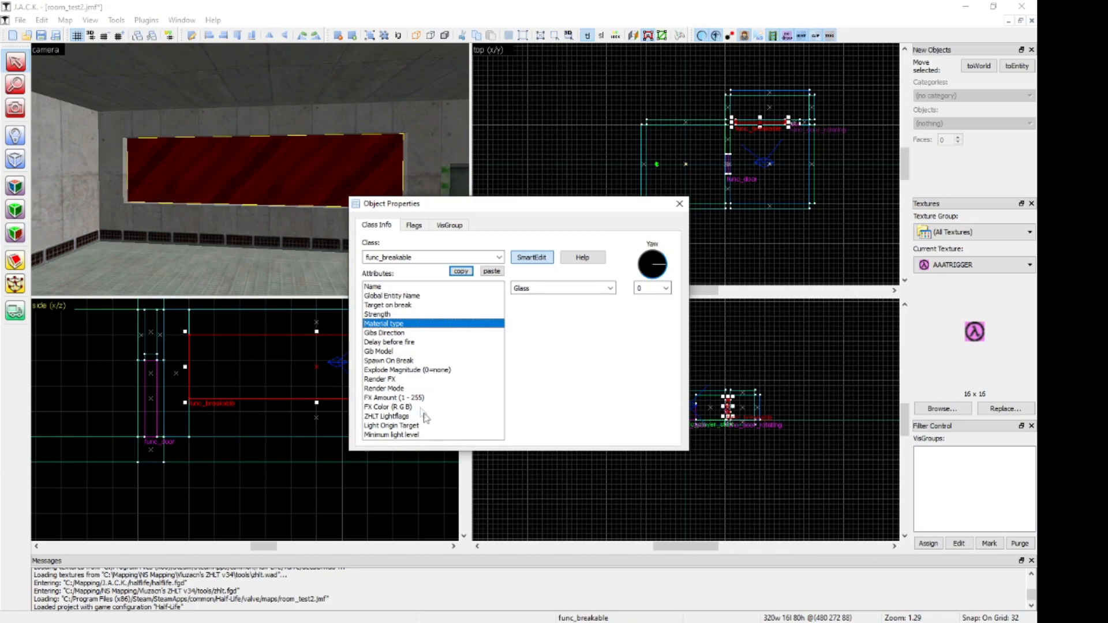
Set the glass func_breakable's Render Mode to Texture and FX Amount to 125, and close its properties.
left_click(414, 388)
left_click(607, 288)
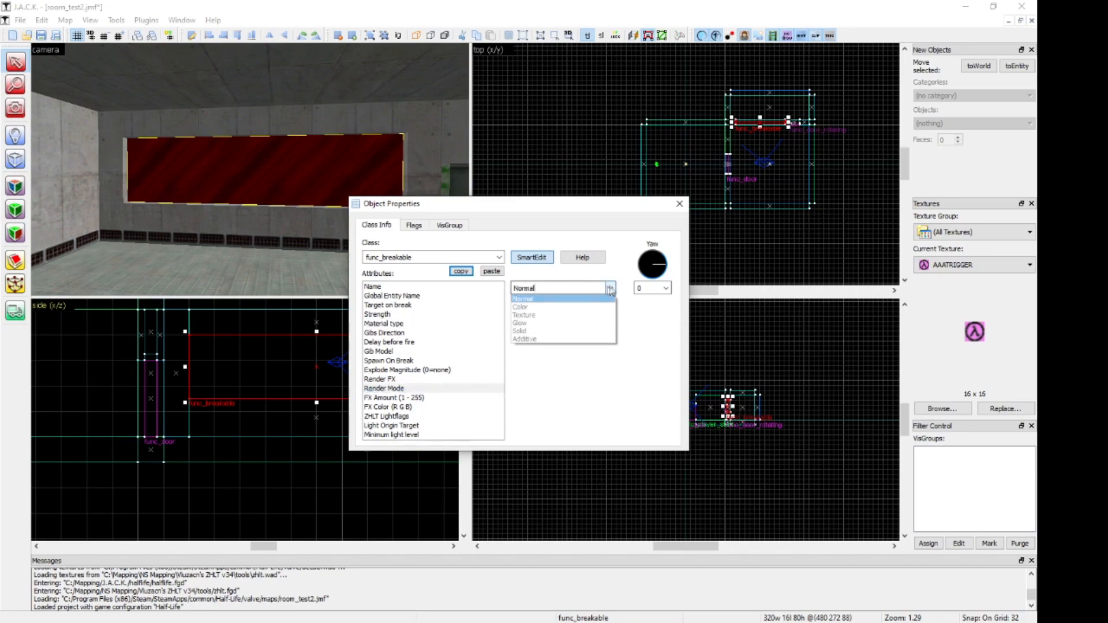
left_click(548, 315)
left_click(438, 398)
left_click(537, 288)
type("125")
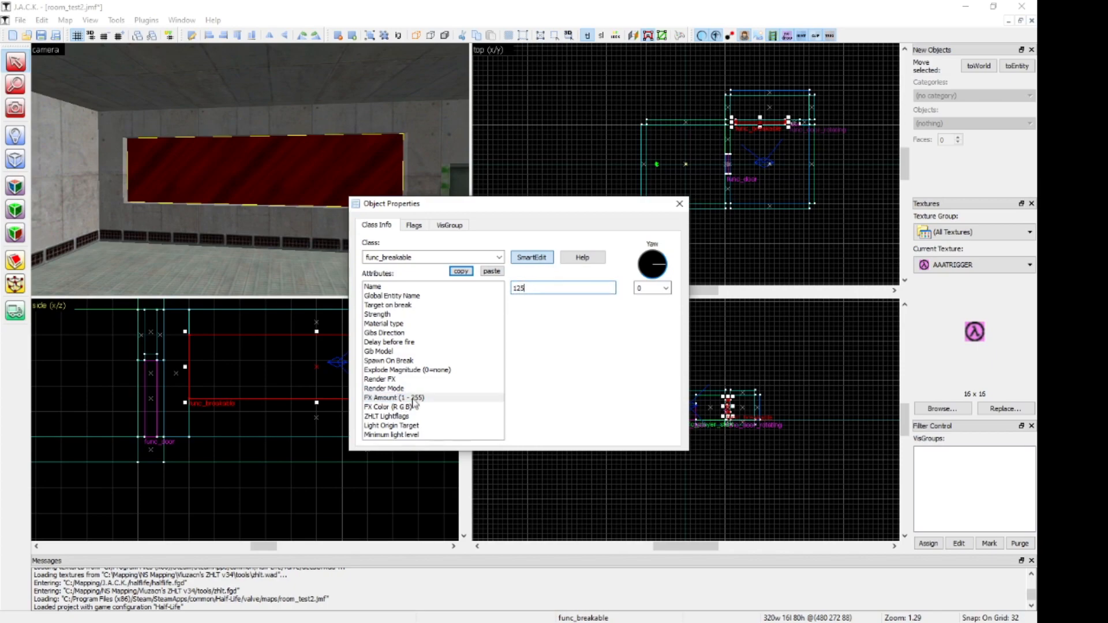
left_click(414, 407)
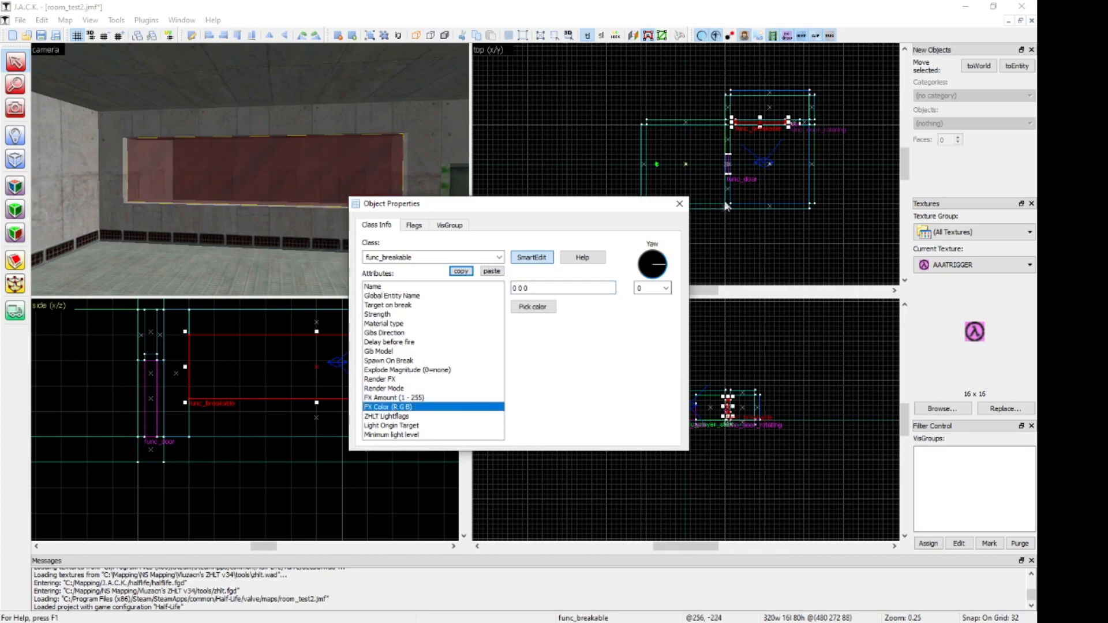
left_click(679, 203)
Inspect the translucent window in the 3D view and move the camera over to the room with the player start.
left_click(15, 108)
right_click_drag(250, 169, 250, 169)
left_click_drag(250, 169, 249, 169)
right_click_drag(250, 169, 250, 170)
left_click_drag(250, 169, 249, 169)
right_click_drag(250, 169, 250, 169)
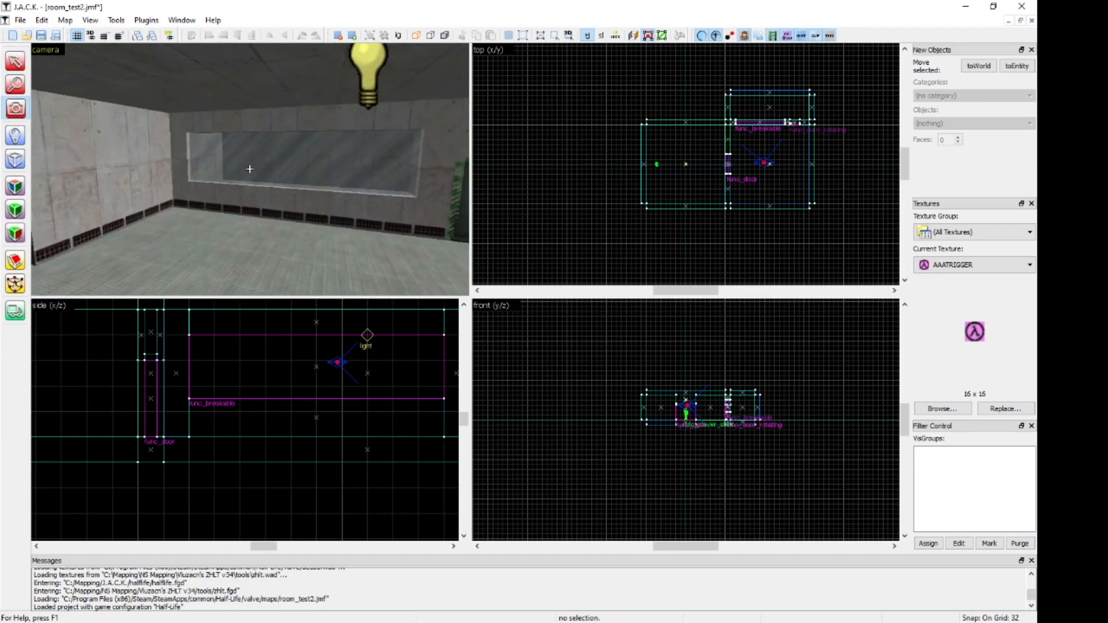
left_click_drag(250, 169, 250, 169)
right_click_drag(250, 169, 250, 169)
left_click_drag(250, 169, 250, 169)
right_click_drag(250, 169, 249, 169)
left_click_drag(249, 169, 250, 169)
right_click_drag(250, 169, 250, 170)
left_click_drag(249, 169, 250, 170)
right_click_drag(249, 169, 250, 169)
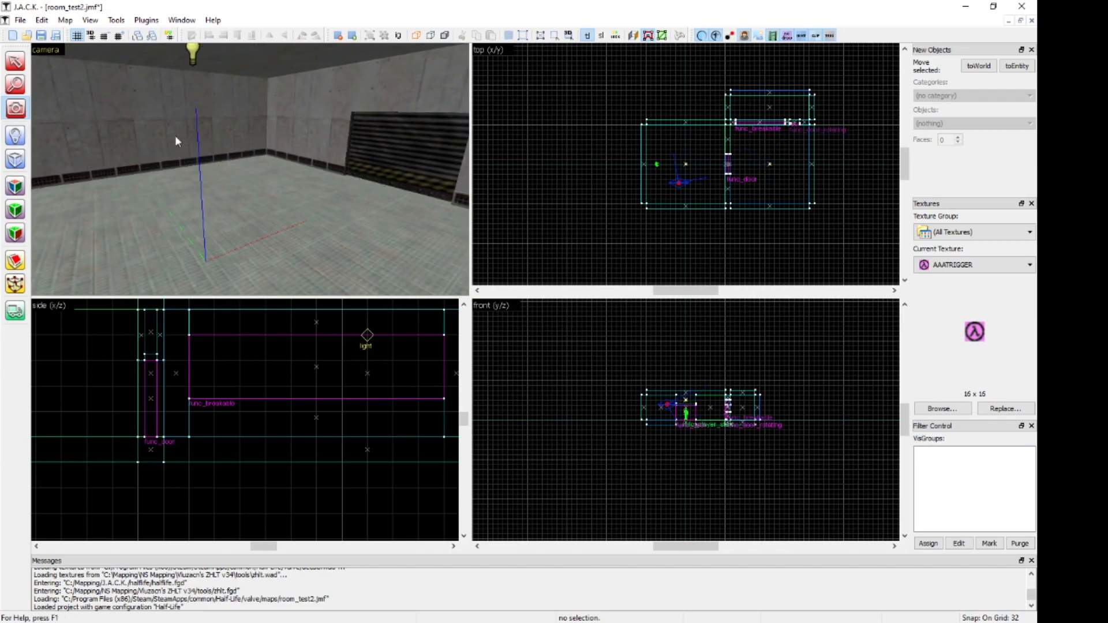
Place a weapon_crowbar entity on the floor of the player start room, directly beneath its light.
left_click(15, 136)
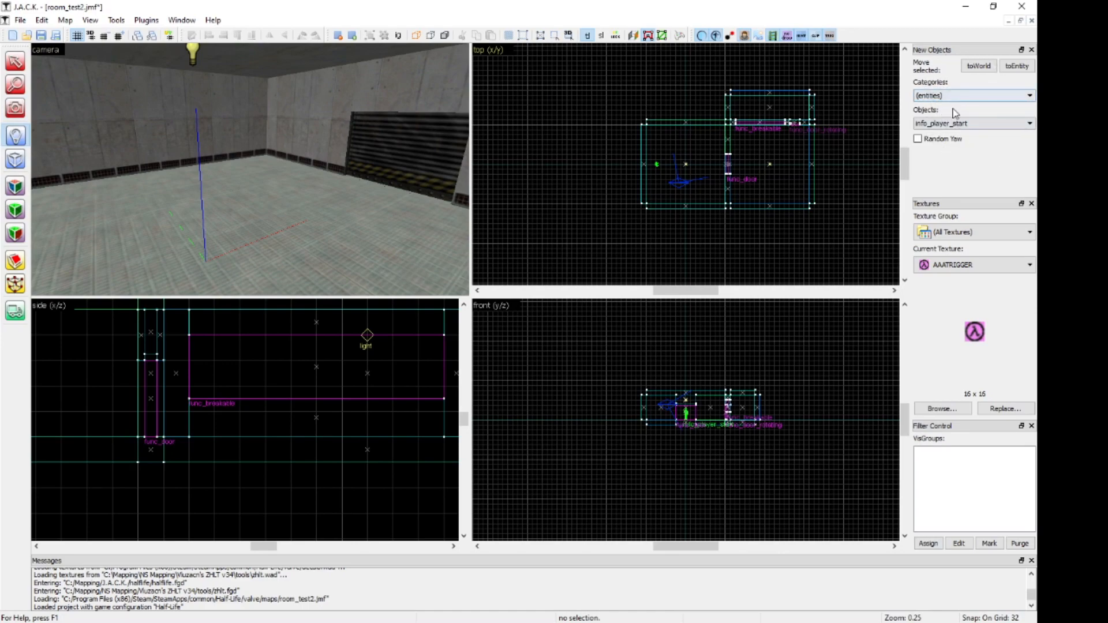
left_click(964, 123)
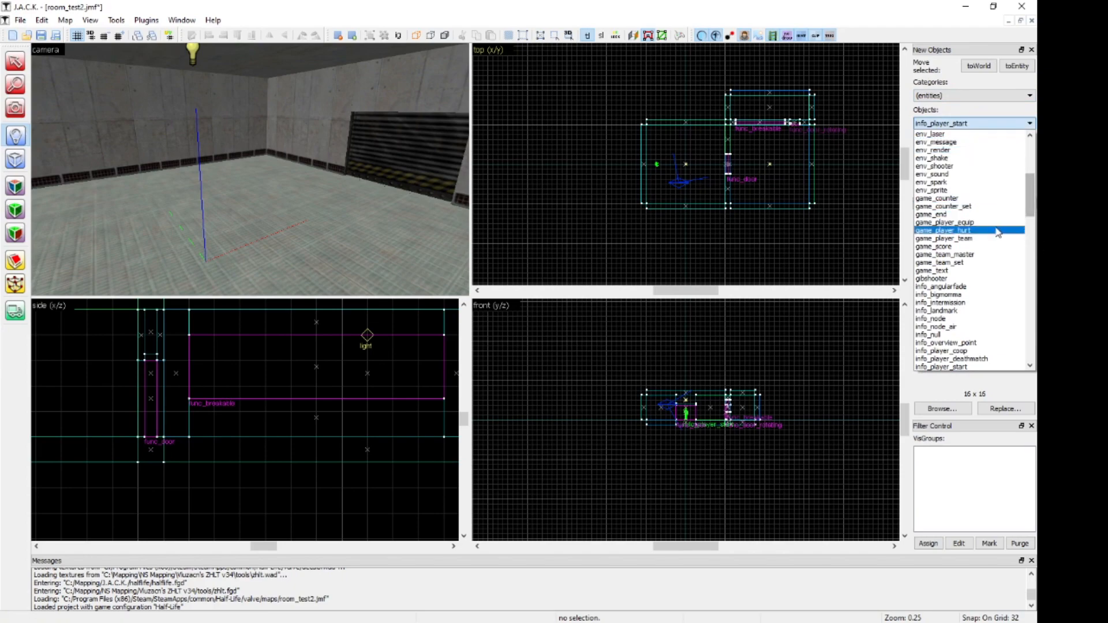
left_click_drag(1032, 188, 1031, 155)
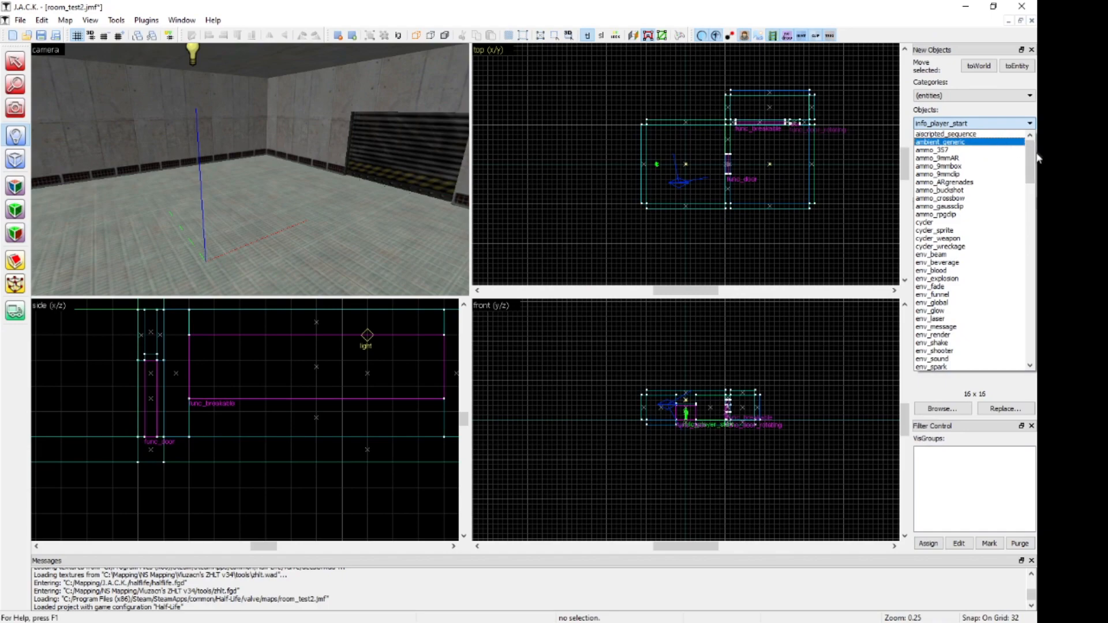
left_click_drag(1029, 161, 1034, 336)
left_click(944, 263)
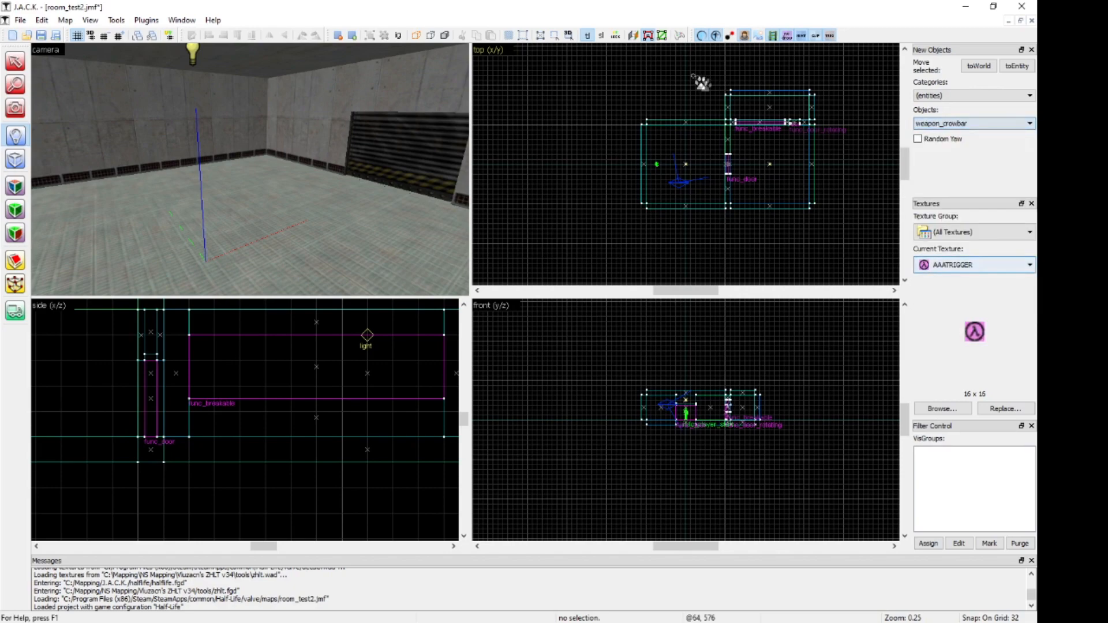
scroll(696, 183, "up", 2)
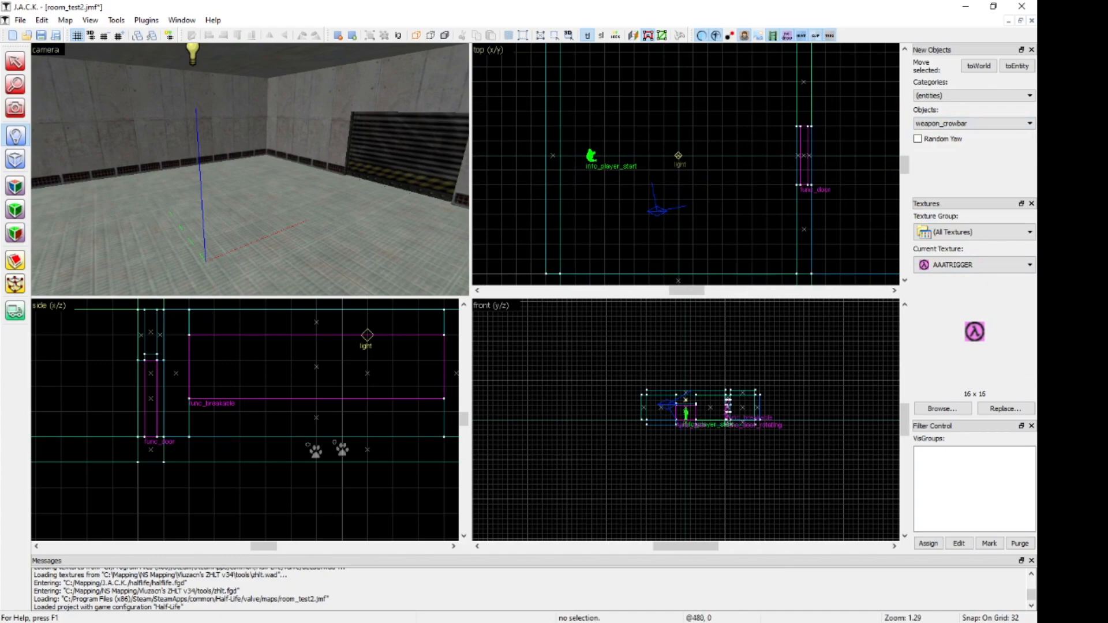
scroll(193, 425, "down", 8)
scroll(106, 422, "up", 6)
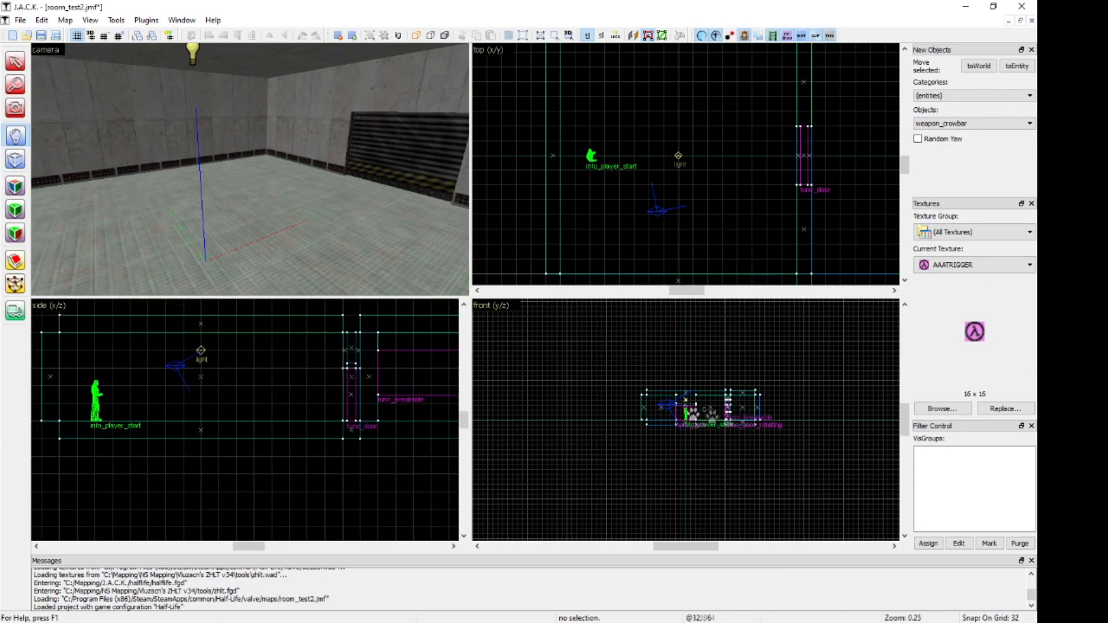
scroll(687, 404, "up", 2)
left_click(680, 156)
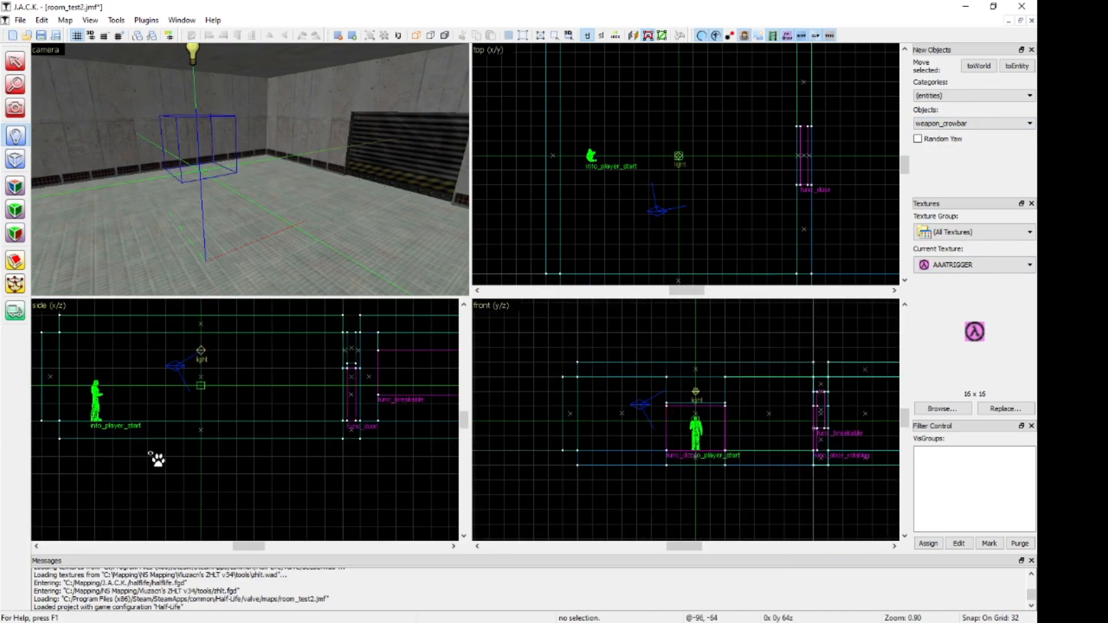
scroll(159, 456, "up", 1)
left_click_drag(221, 370, 221, 410)
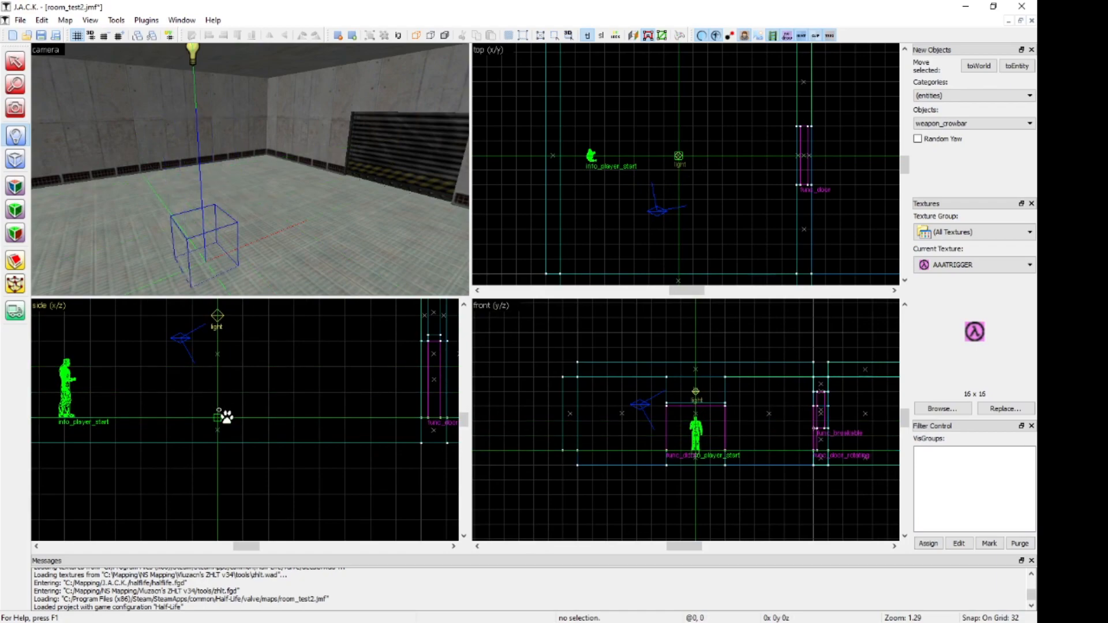
key("Return")
Duplicate the light of the room with the glass window and place the copy in the dark room behind the glass.
left_click(14, 106)
left_click_drag(226, 179, 313, 162)
left_click(15, 61)
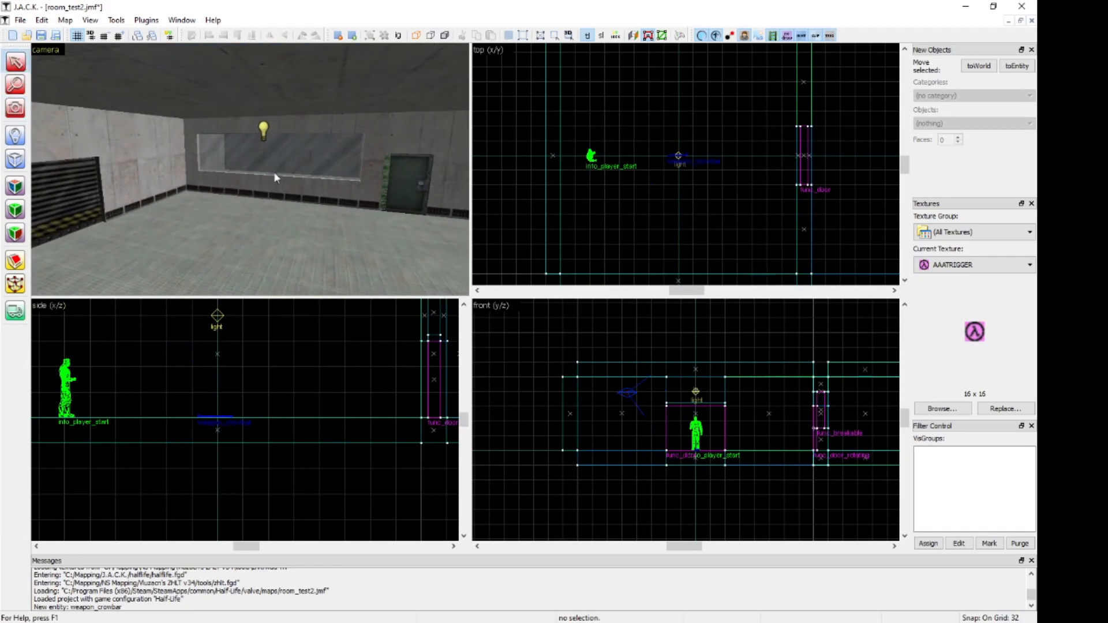
left_click(261, 137)
scroll(646, 168, "down", 6)
scroll(740, 103, "up", 9)
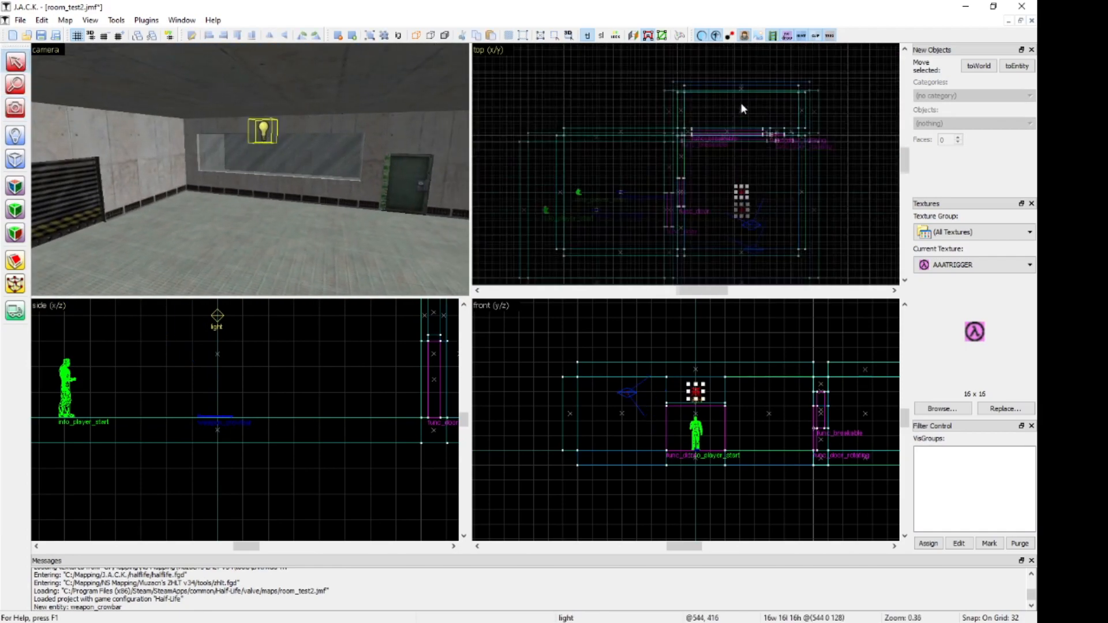
key("ctrl+v")
left_click_drag(692, 169, 744, 122)
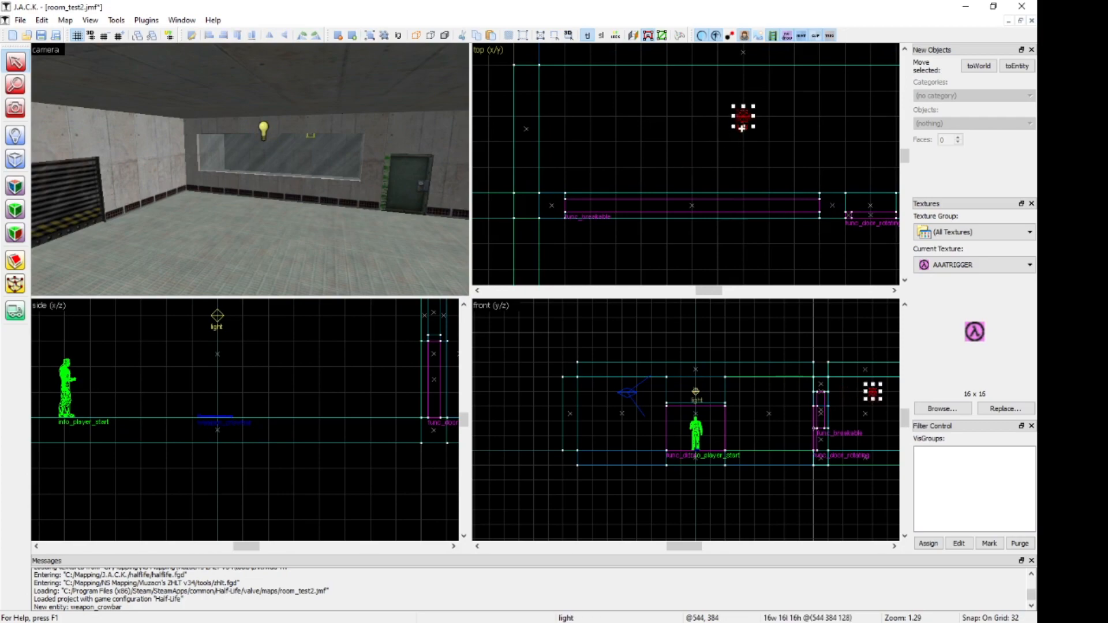
left_click(681, 162)
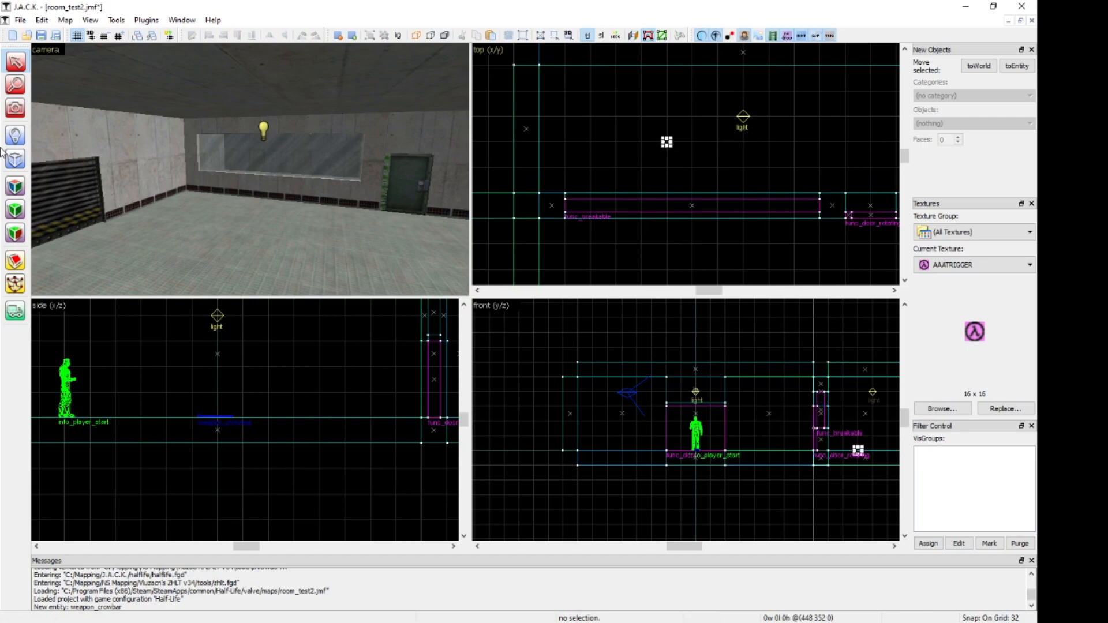
Save the room_test2 map.
left_click(18, 87)
left_click(17, 108)
left_click_drag(250, 169, 250, 169)
key("d")
key("d")
key("ctrl+s")
key("a")
key("a")
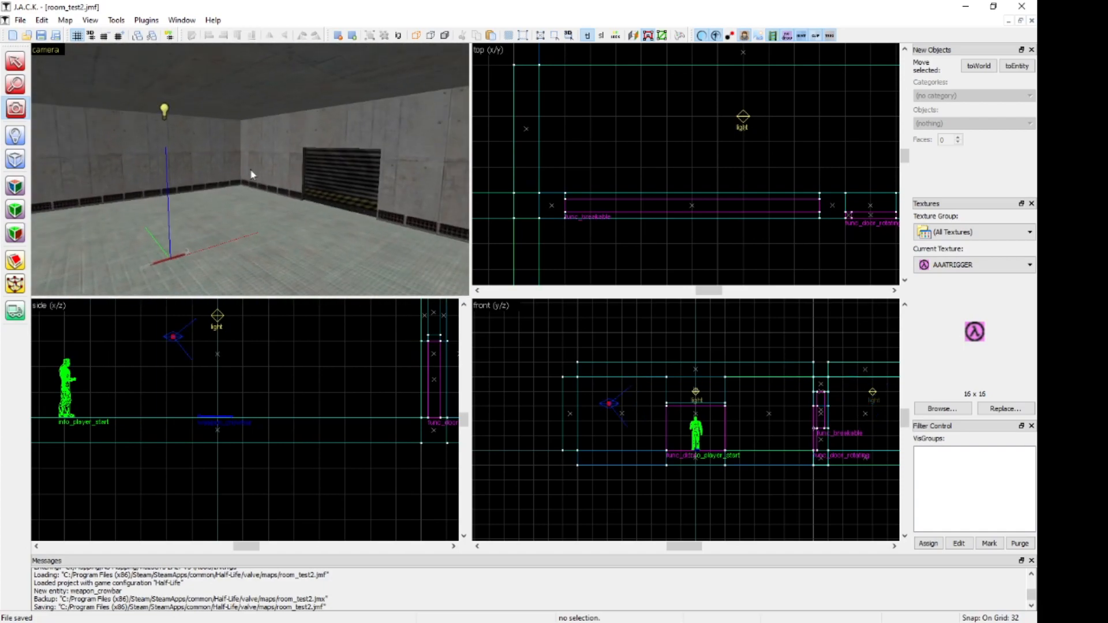
Compile the room_test2 map and launch it in Half-Life.
left_click(679, 36)
left_click(532, 411)
left_click(577, 350)
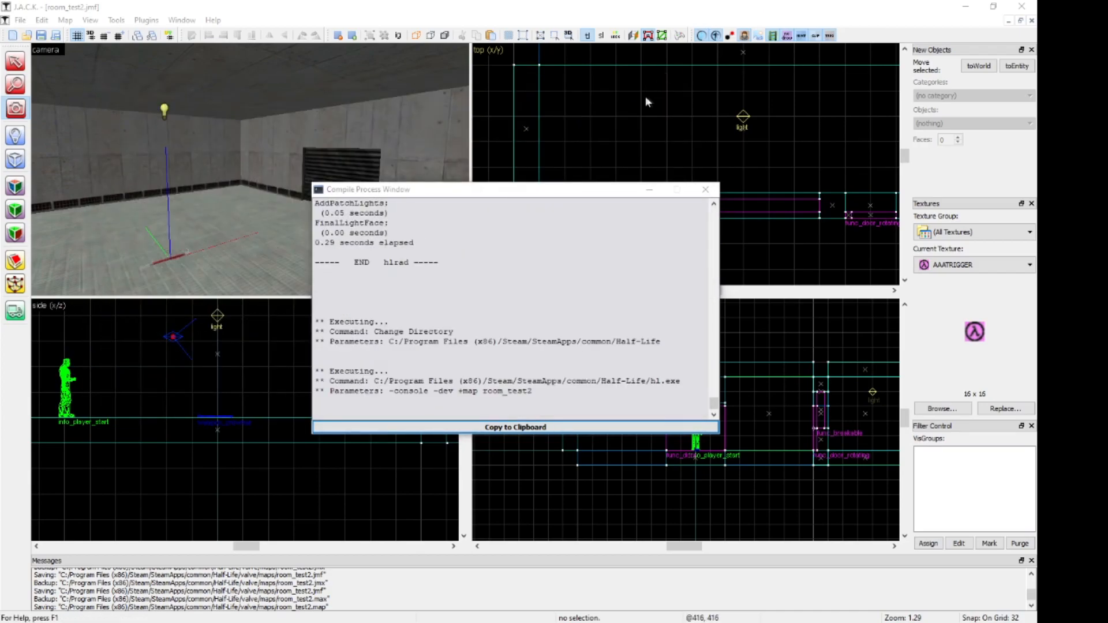
key("d")
key("w")
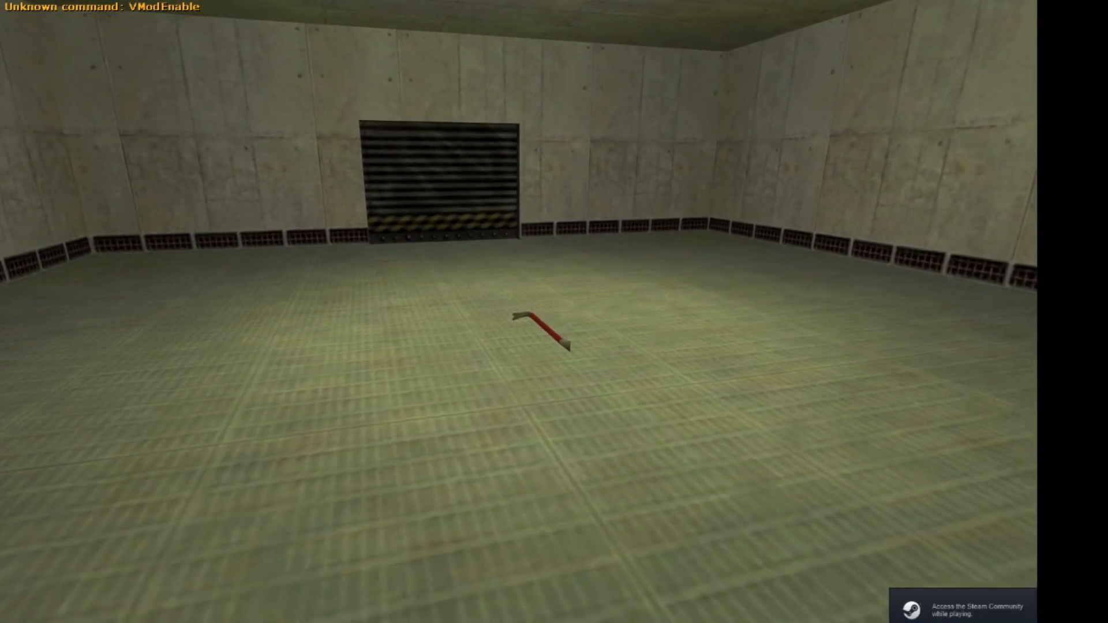
key("w")
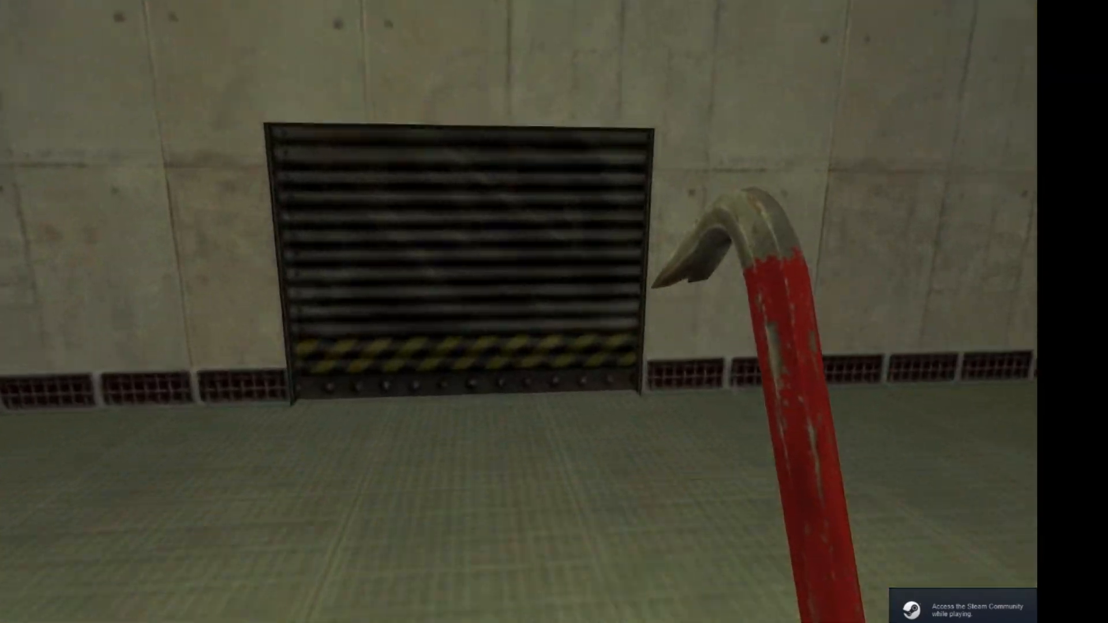
key("w")
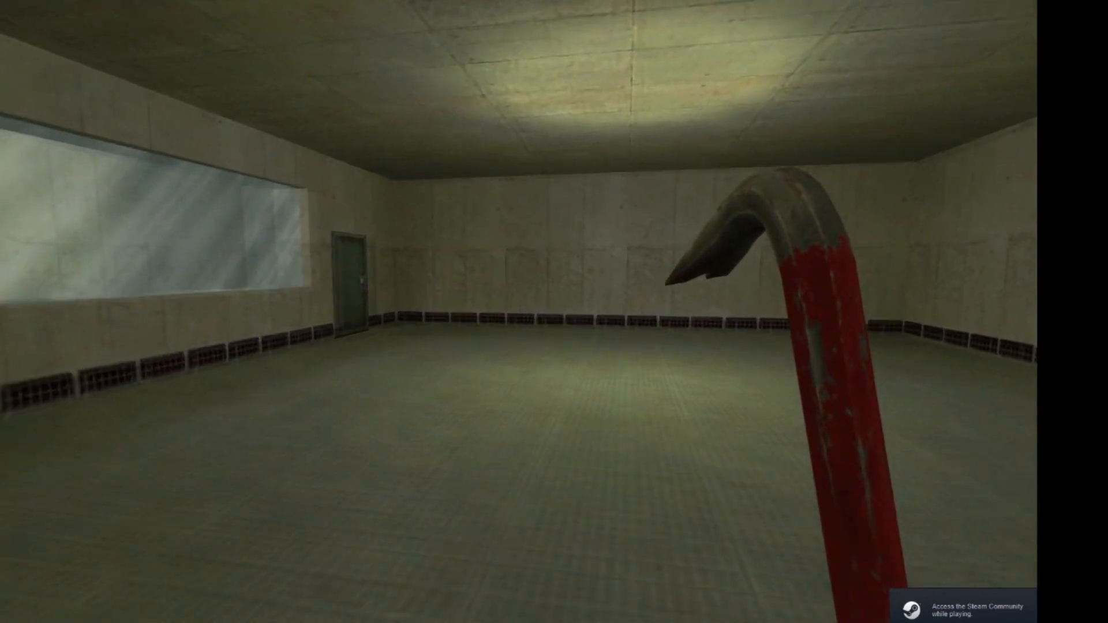
key("w")
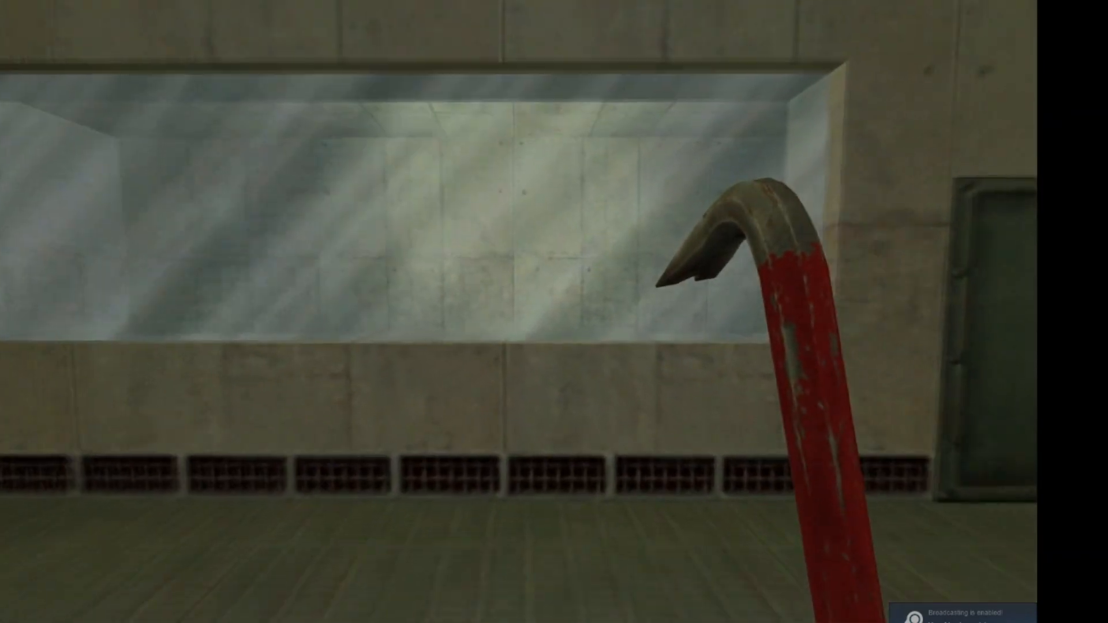
key("w")
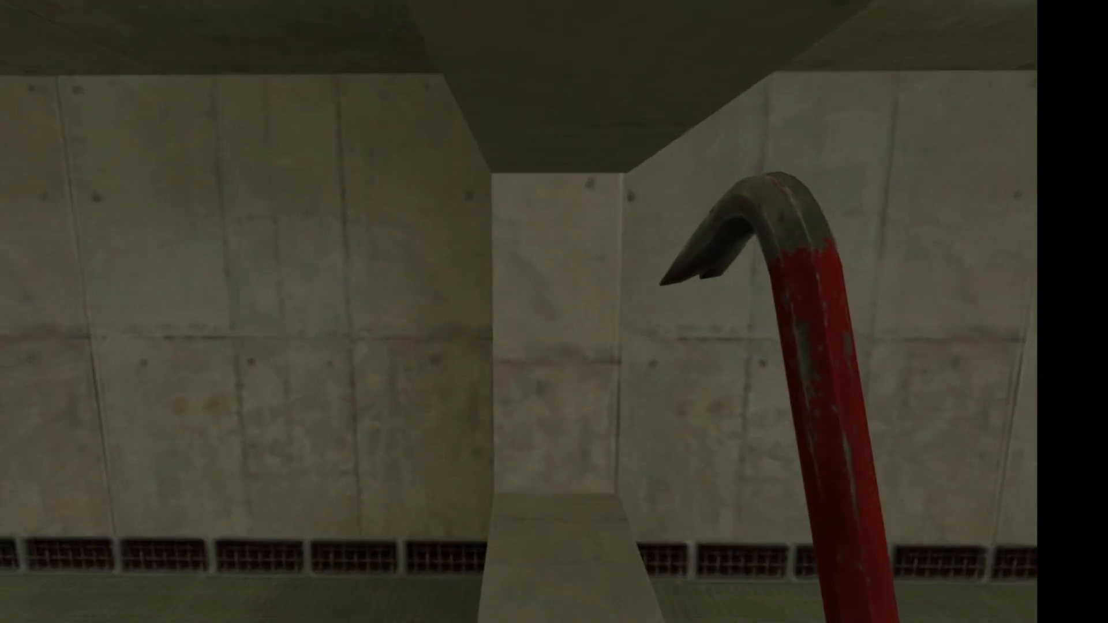
key("w")
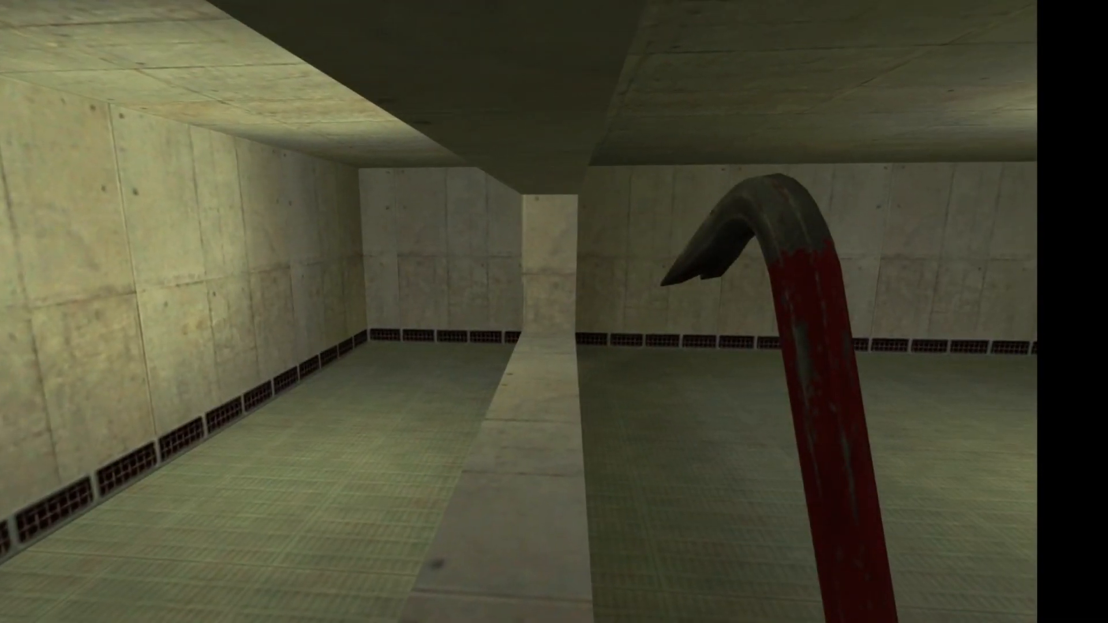
key("w")
key("a")
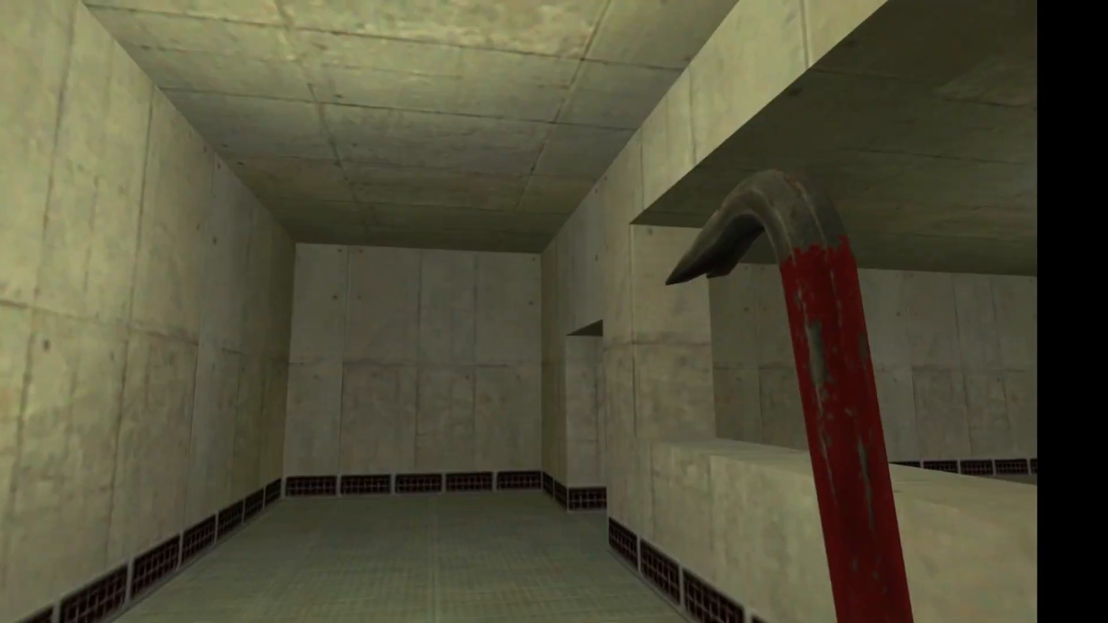
key("w")
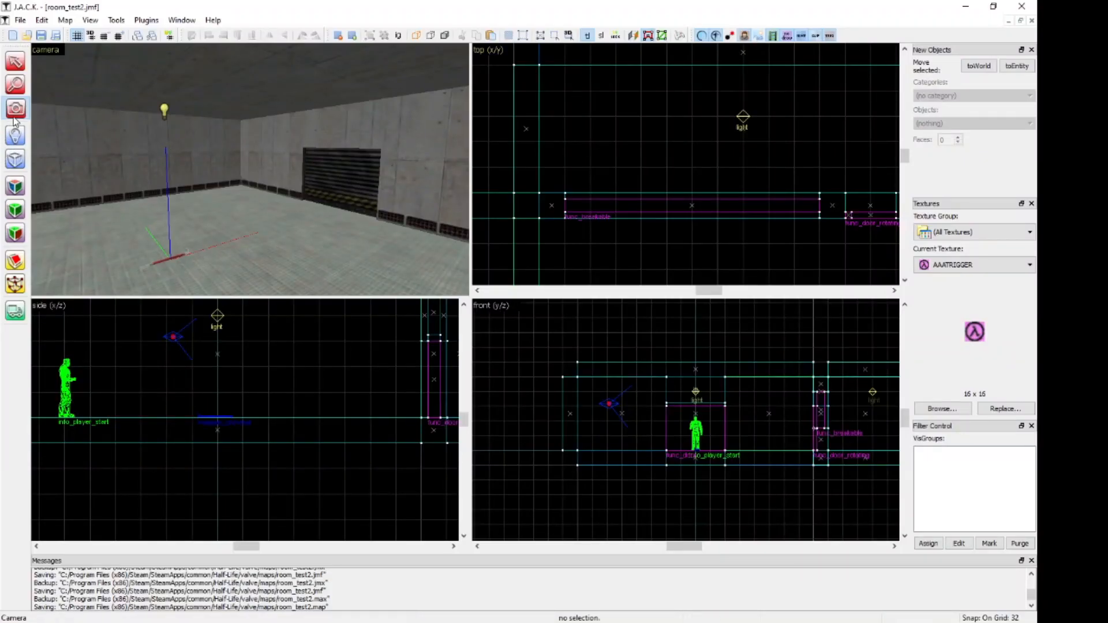
Move the func_breakable glass of the window back to the world and tie it to a func_wall entity.
left_click_drag(250, 169, 249, 169)
left_click(289, 157)
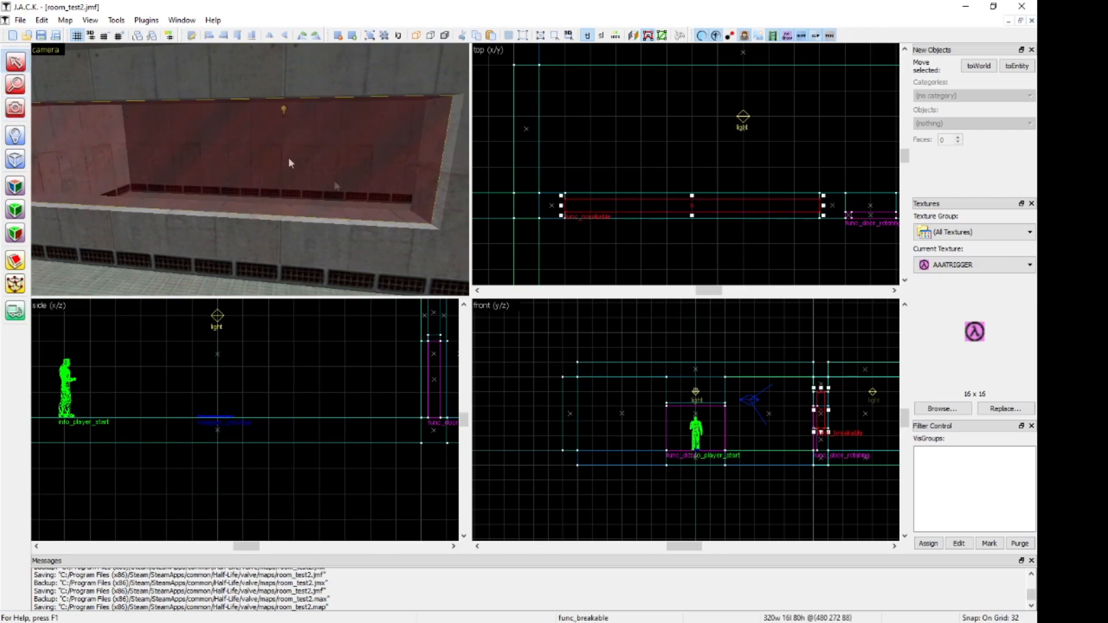
right_click(693, 212)
left_click(716, 407)
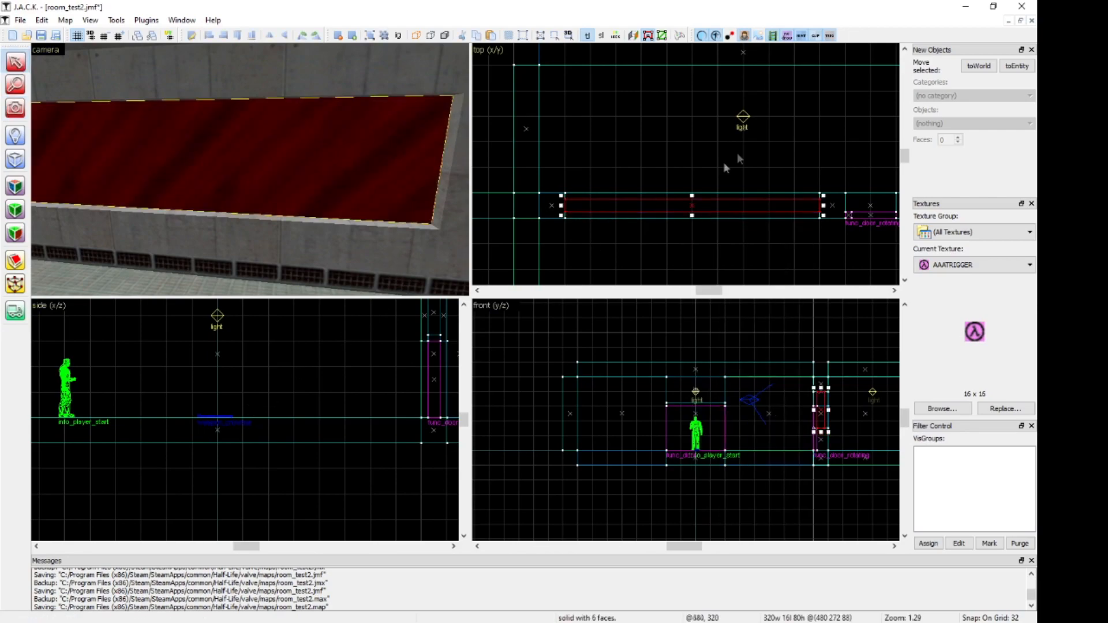
right_click(686, 200)
mouse_move(730, 384)
mouse_move(822, 430)
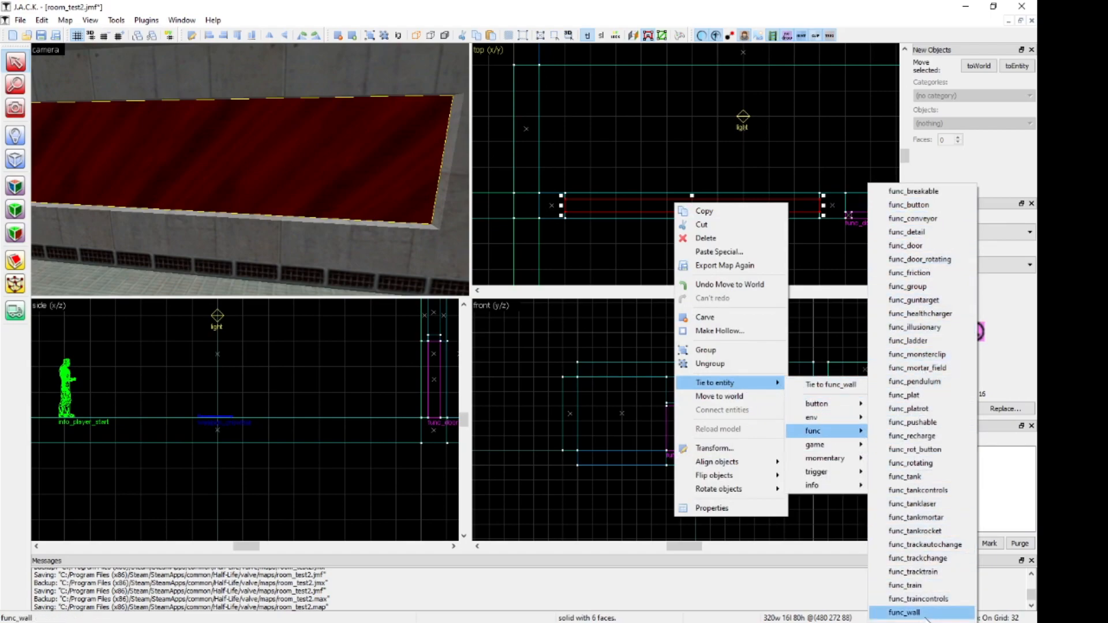
left_click(904, 612)
Give the window's func_wall a translucent render mode and enter its FX amount.
left_click(453, 305)
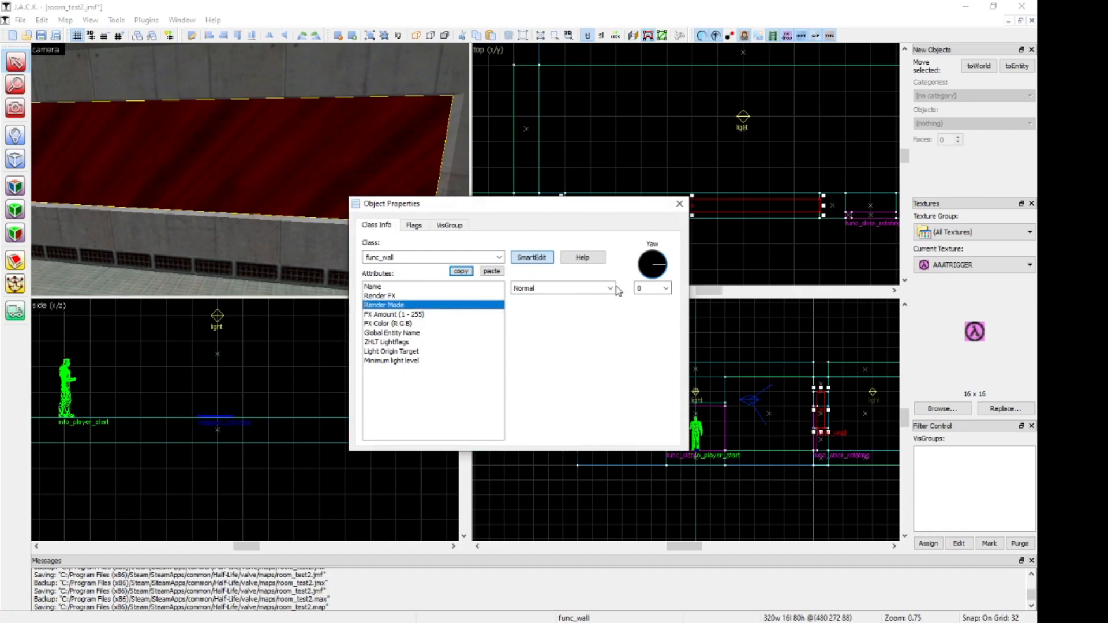
left_click(614, 288)
left_click(577, 317)
left_click(470, 315)
left_click(546, 289)
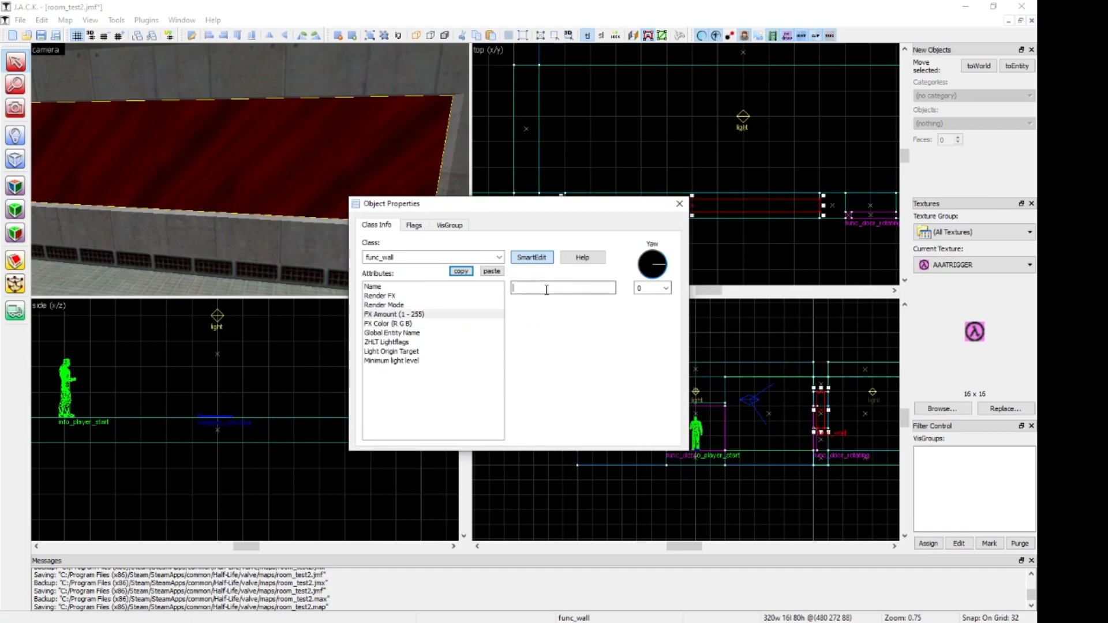
left_click(416, 324)
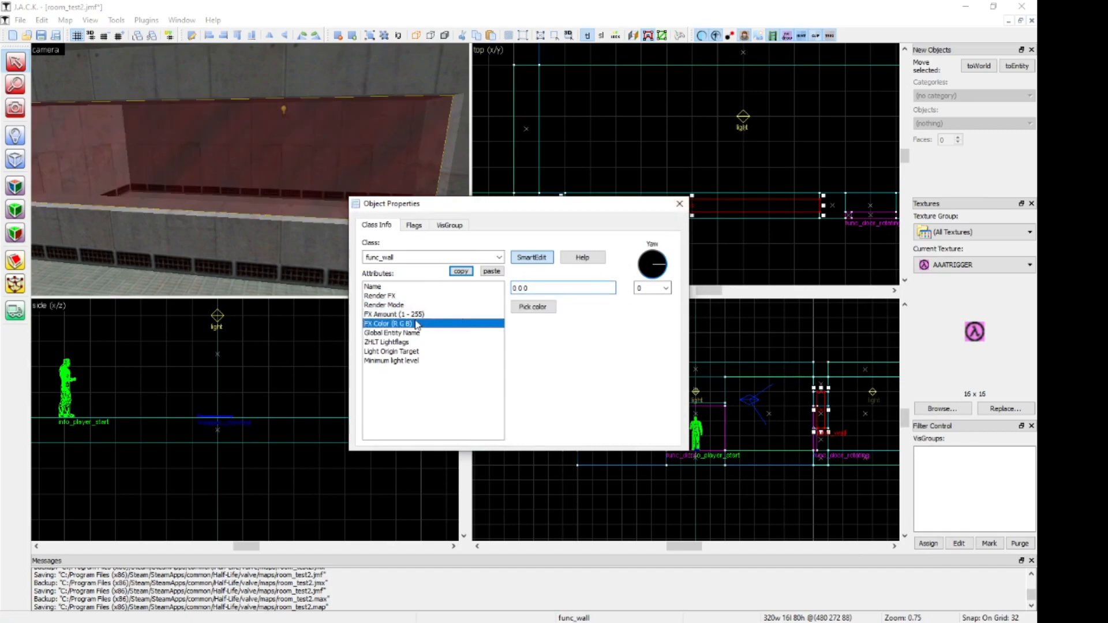
left_click(680, 205)
left_click(13, 109)
left_click_drag(247, 96, 249, 169)
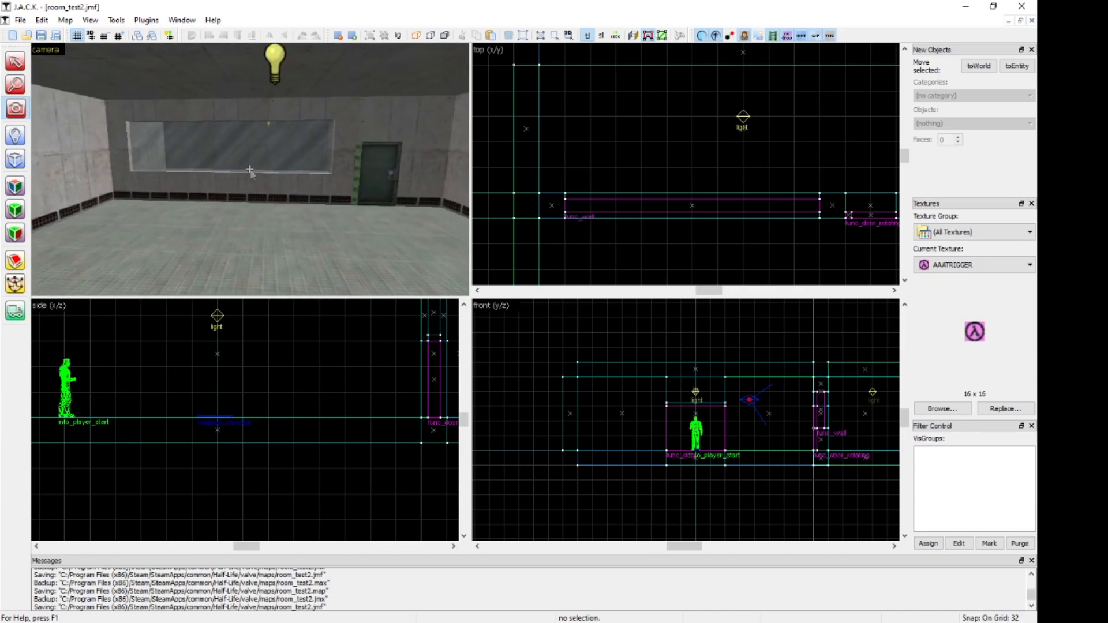
scroll(687, 183, "down", 6)
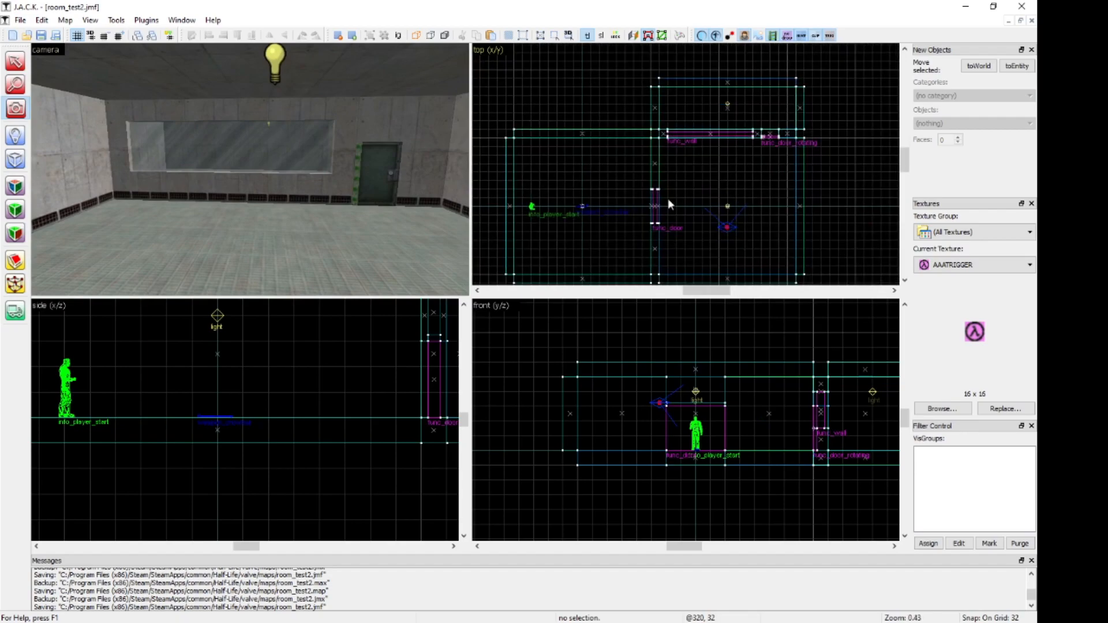